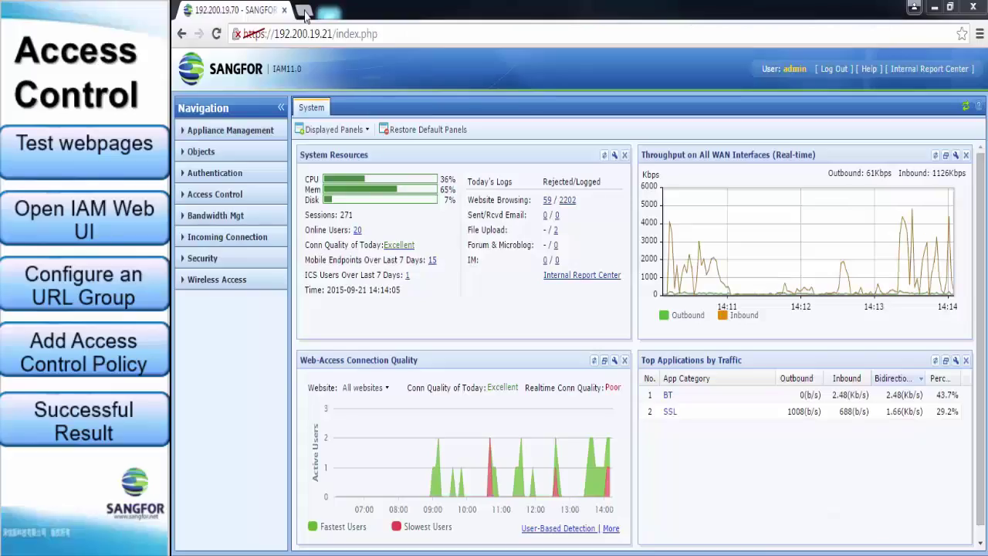
click(304, 14)
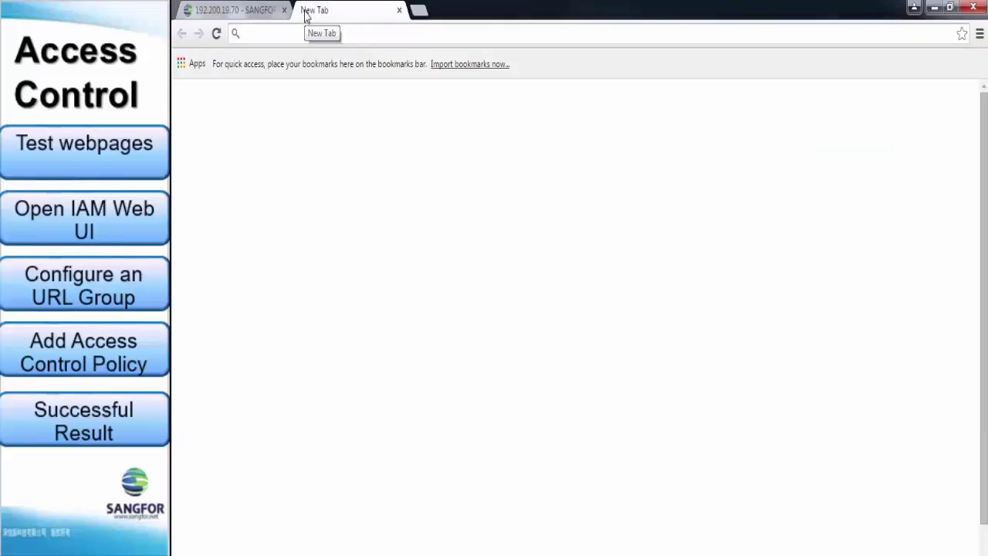
text(facebook.com)
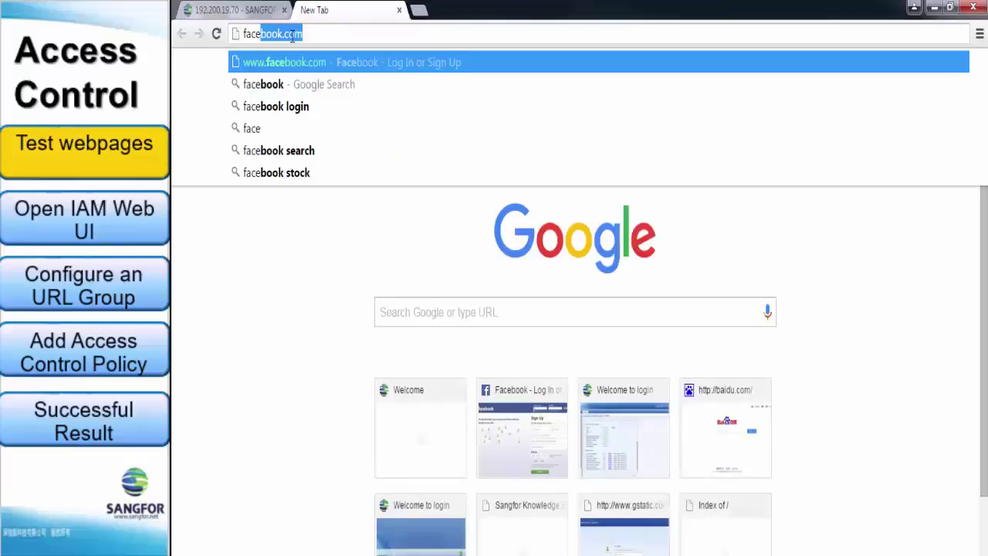
key(Return)
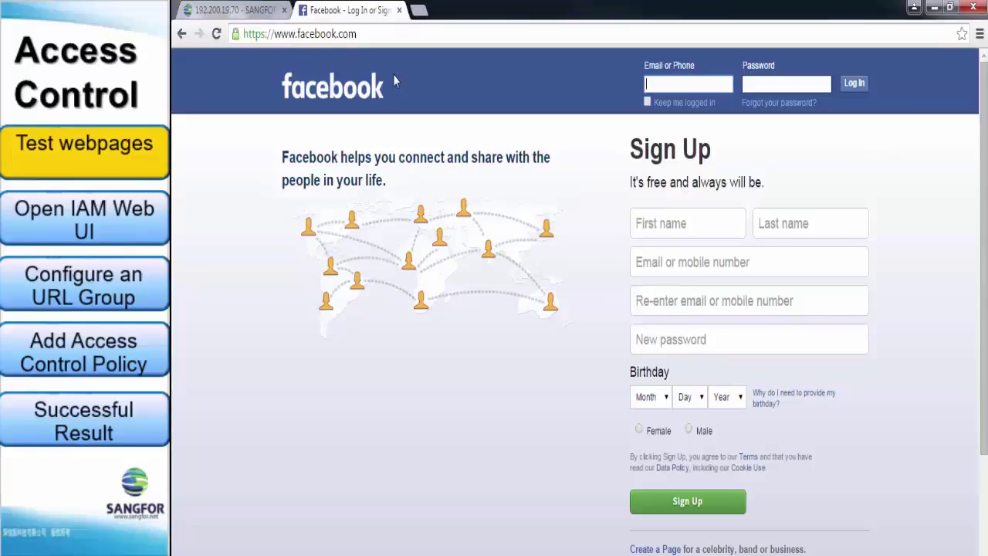
text(abc)
drag(356, 34, 236, 41)
text(baidu)
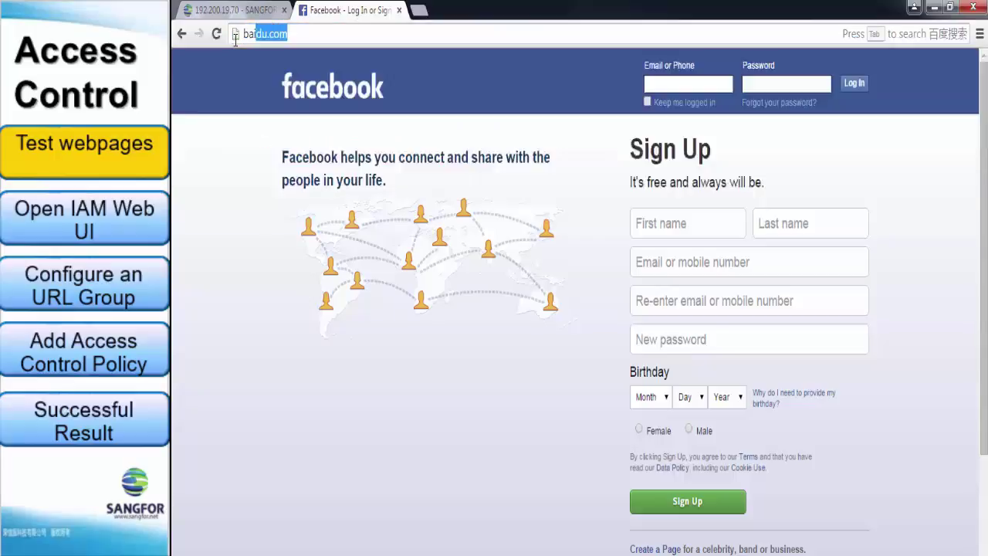
key(Return)
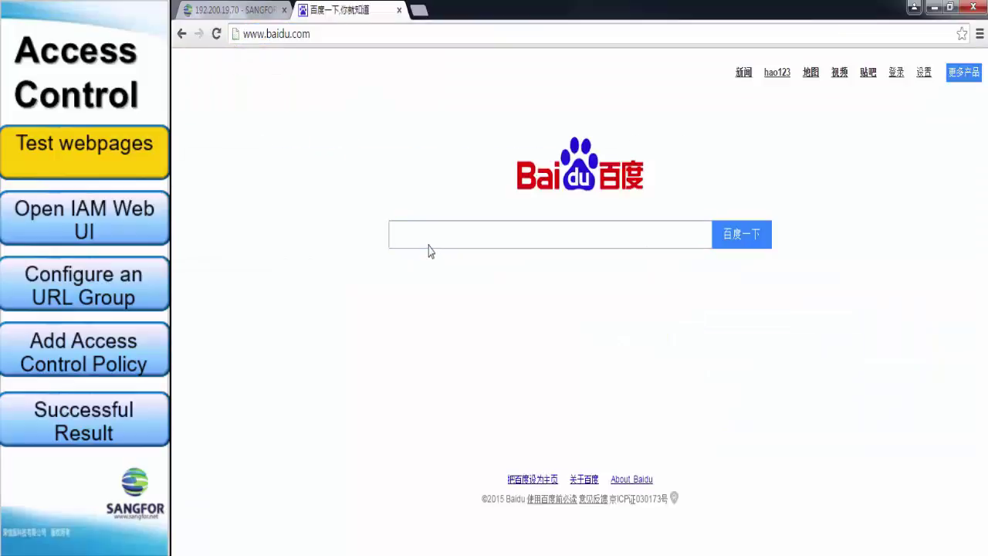
click(427, 244)
text(abc)
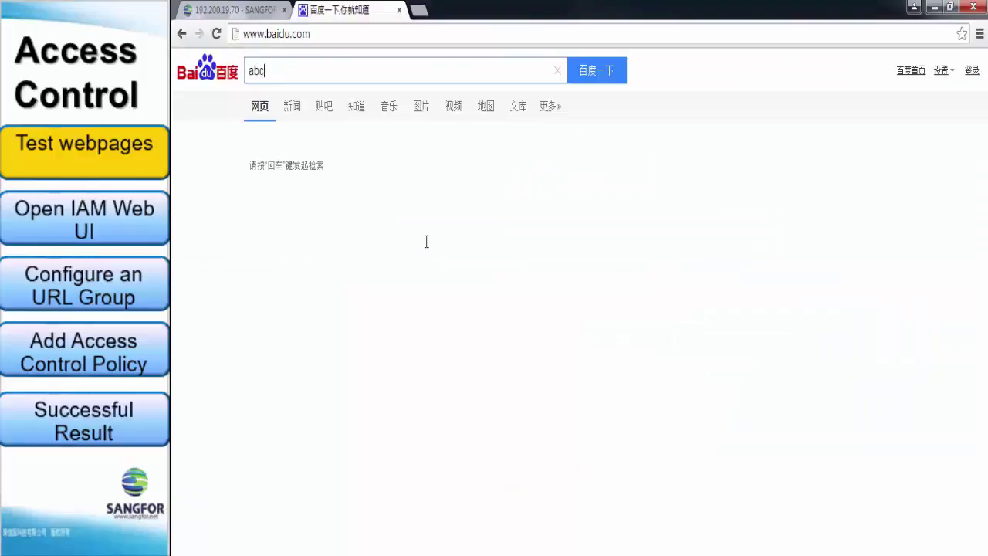
key(Return)
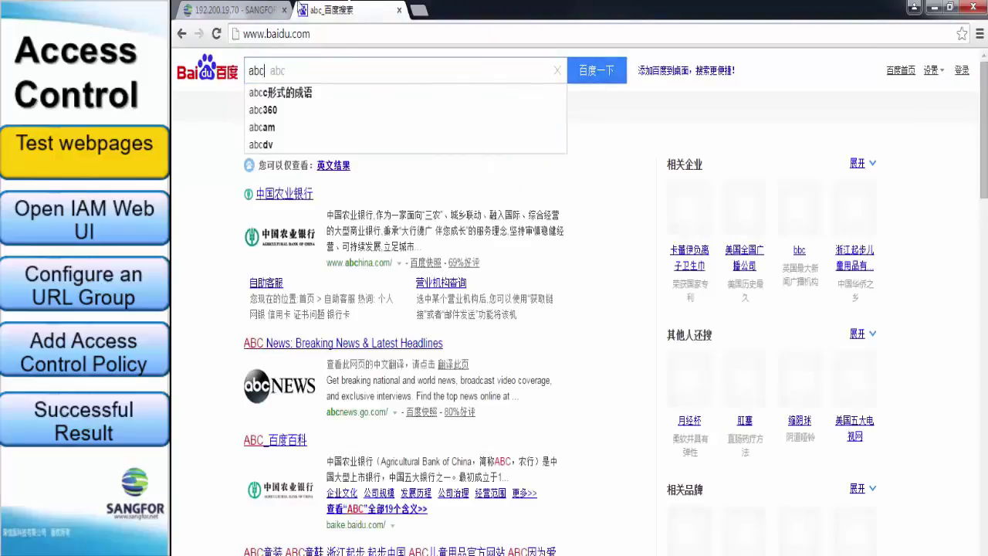
click(399, 10)
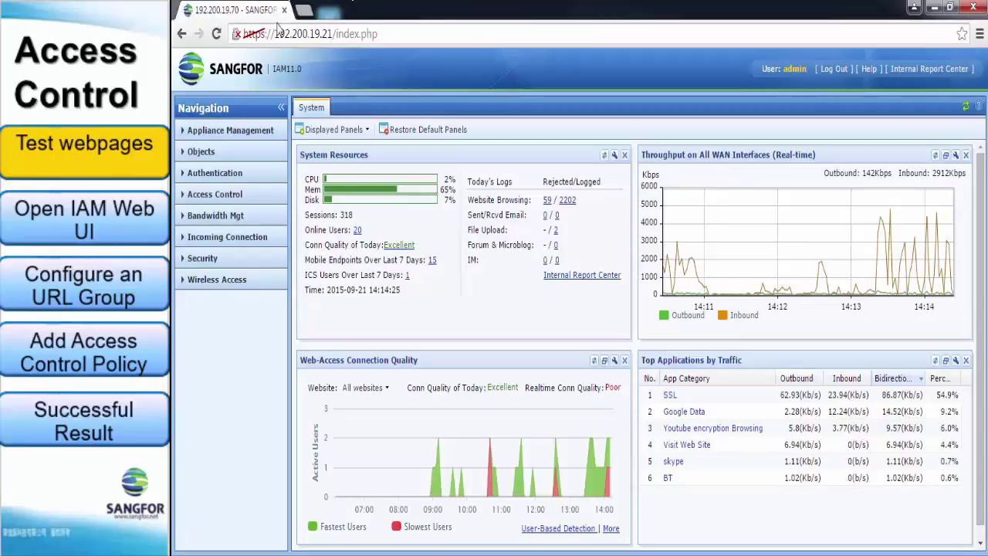
Open the URL Database and start a new URL category named baidu.
click(236, 154)
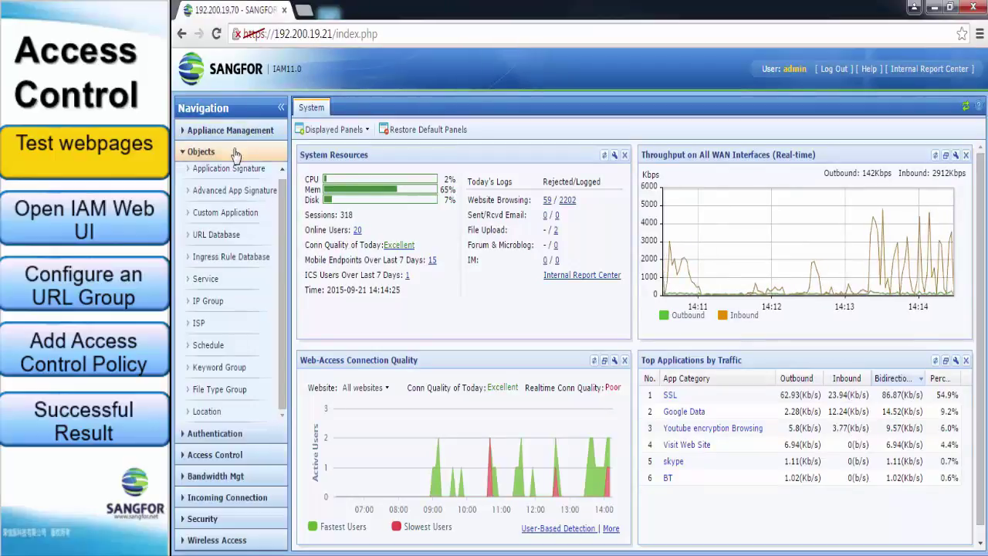
click(220, 235)
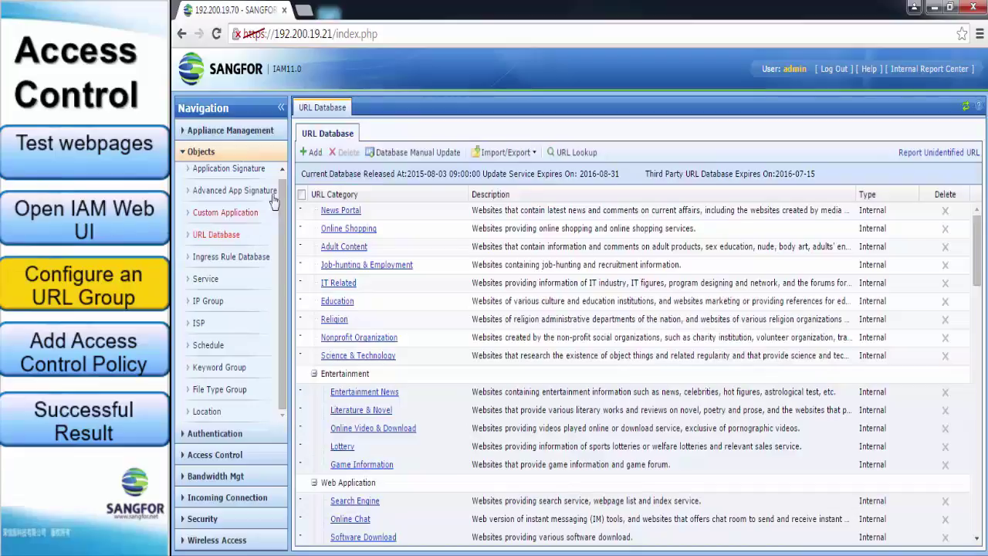
click(306, 154)
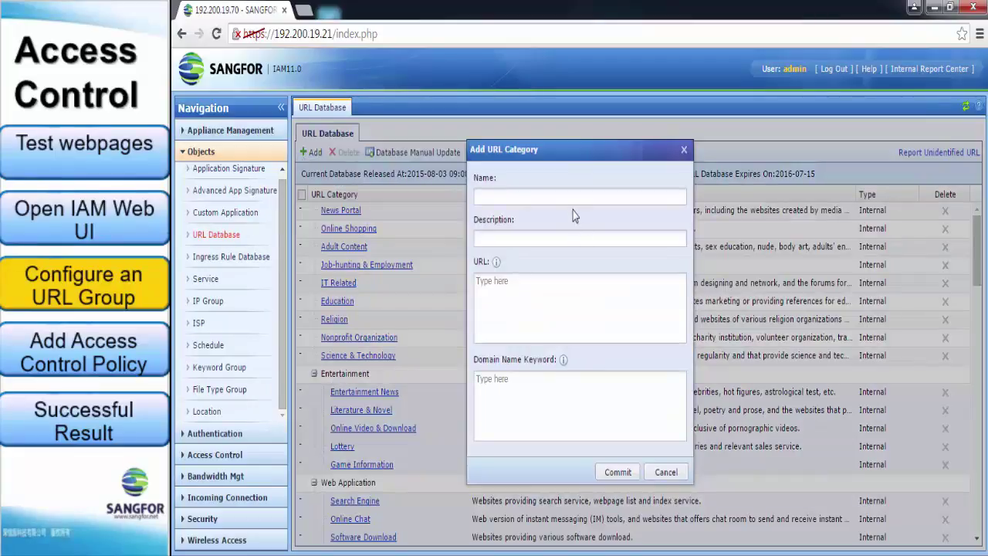
text(baidu)
click(510, 286)
text(b)
key(BackSpace)
text(*.baidu.com)
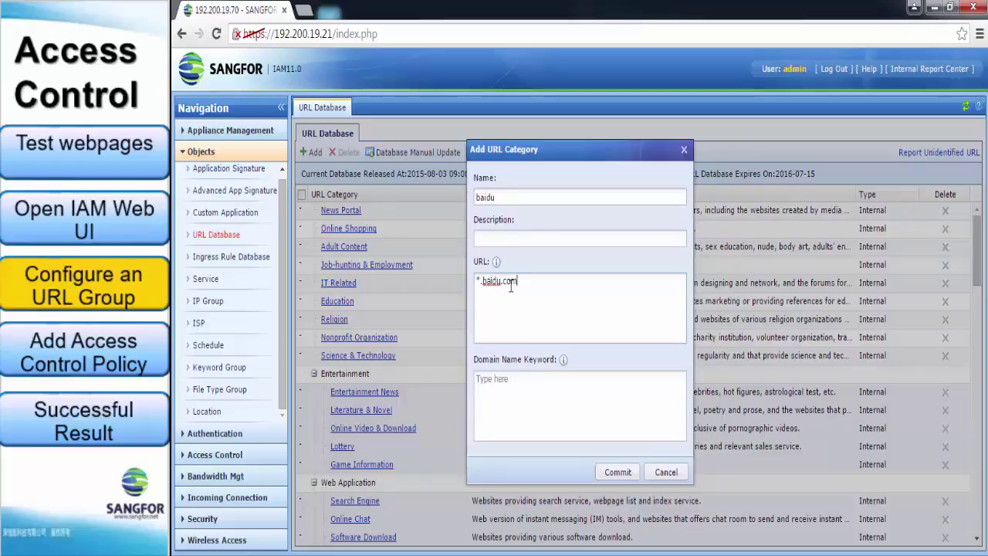
key(Return)
text(www.baidu.com)
key(Return)
text(baidu.com)
click(618, 473)
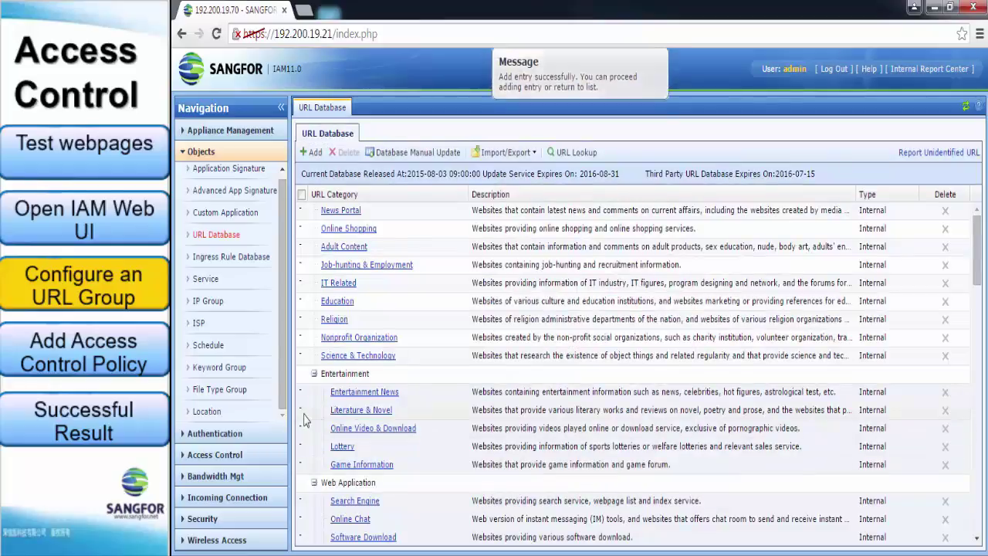
Create an access control policy named 'block fb and baidu' with Application control ticked.
click(223, 154)
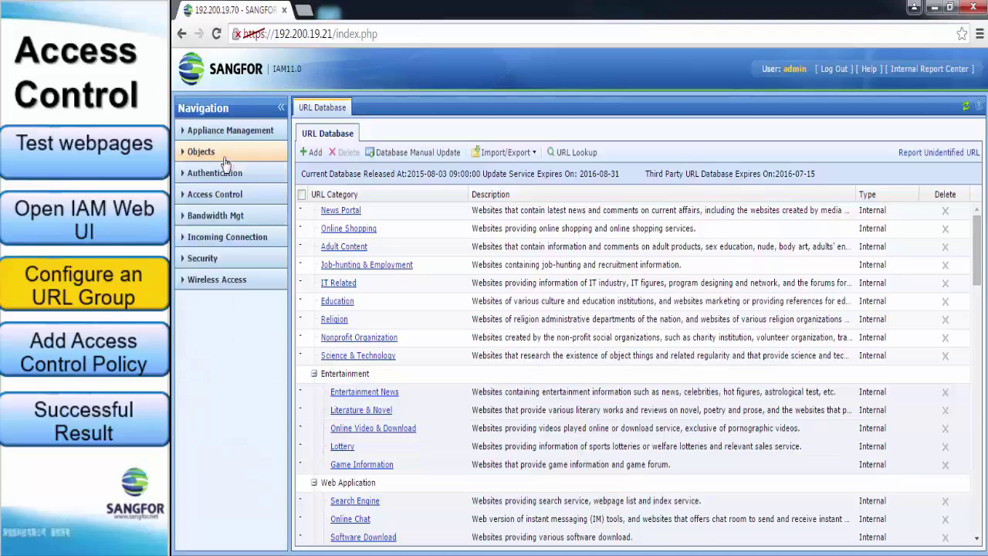
click(214, 196)
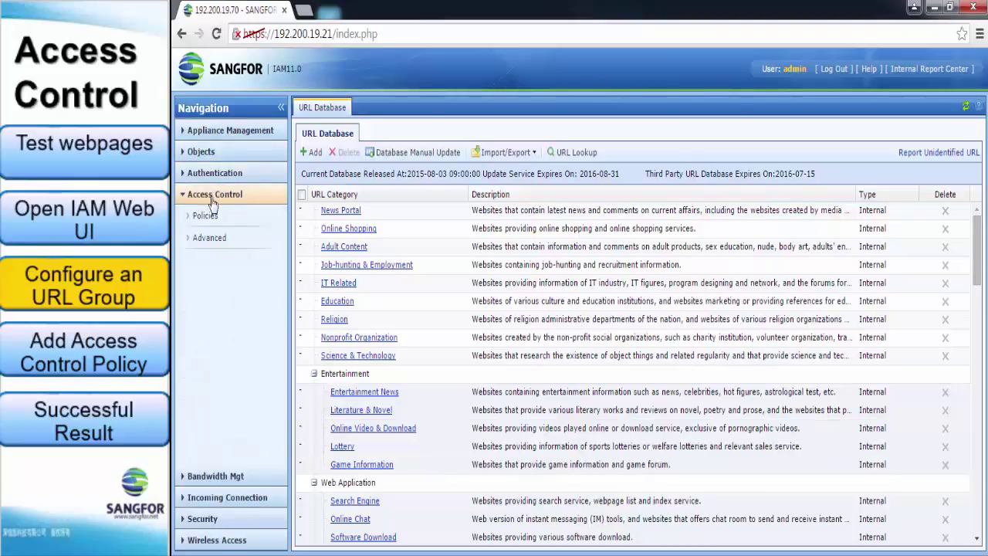
click(205, 217)
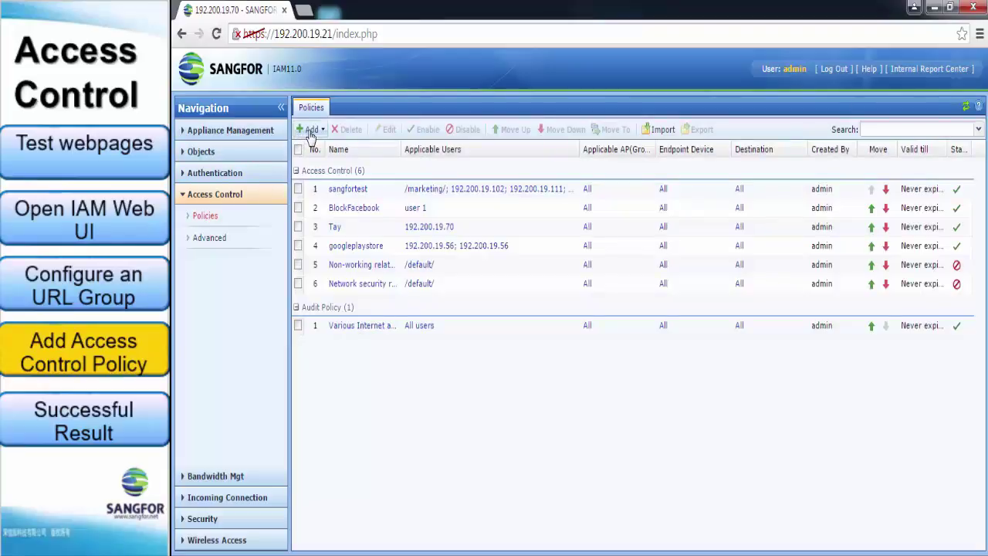
click(311, 133)
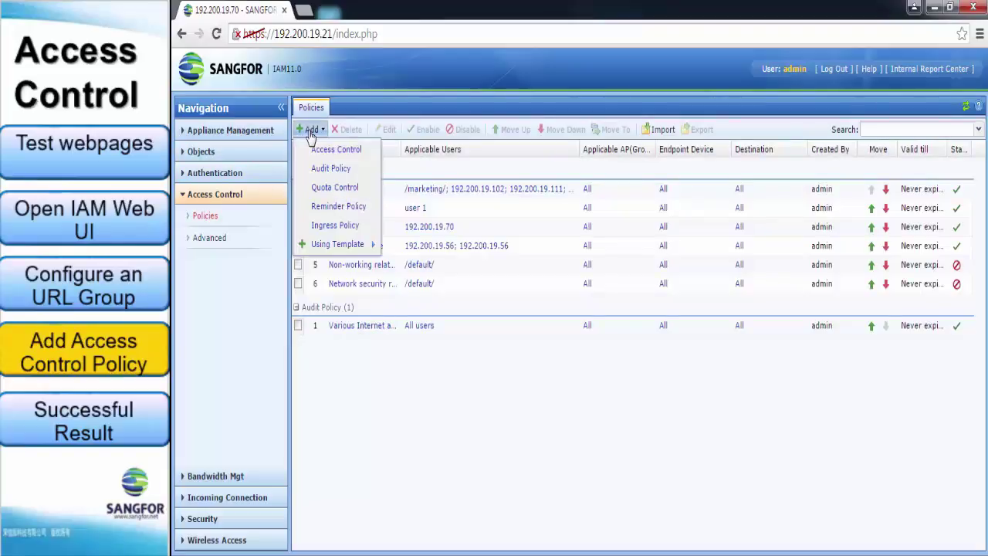
click(314, 153)
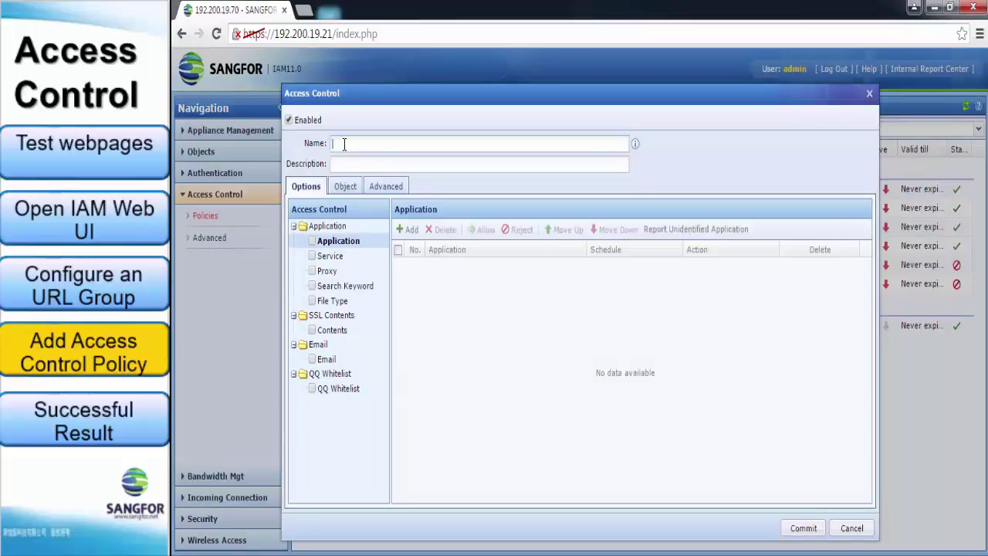
text(block )
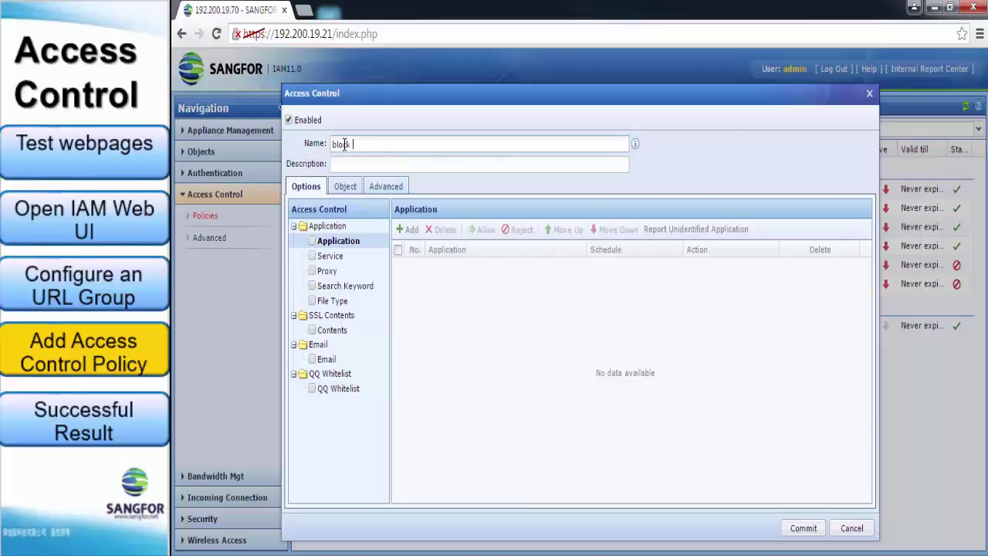
text(fb and baidu)
click(311, 241)
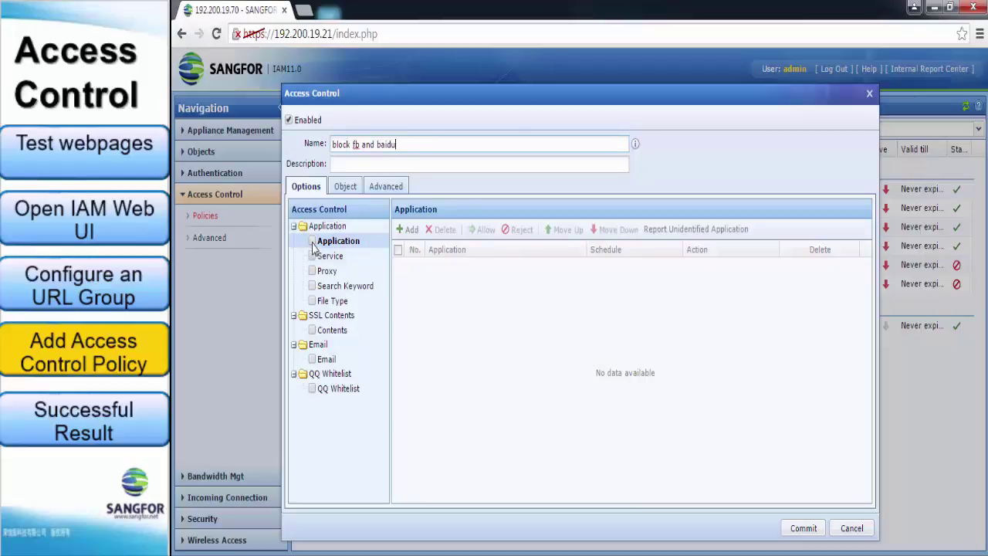
Add an application rule and select Baidu Website Browsing as its application.
click(409, 230)
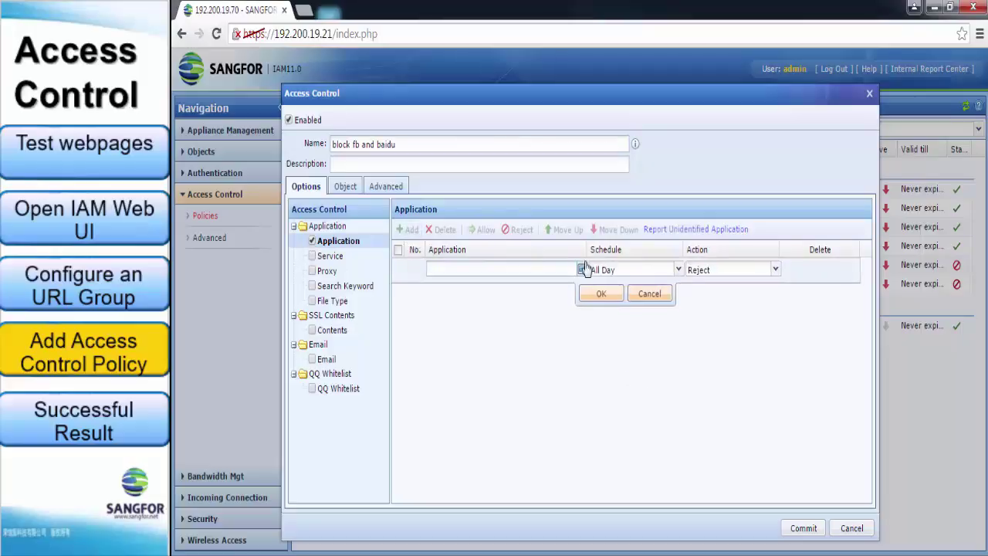
click(581, 268)
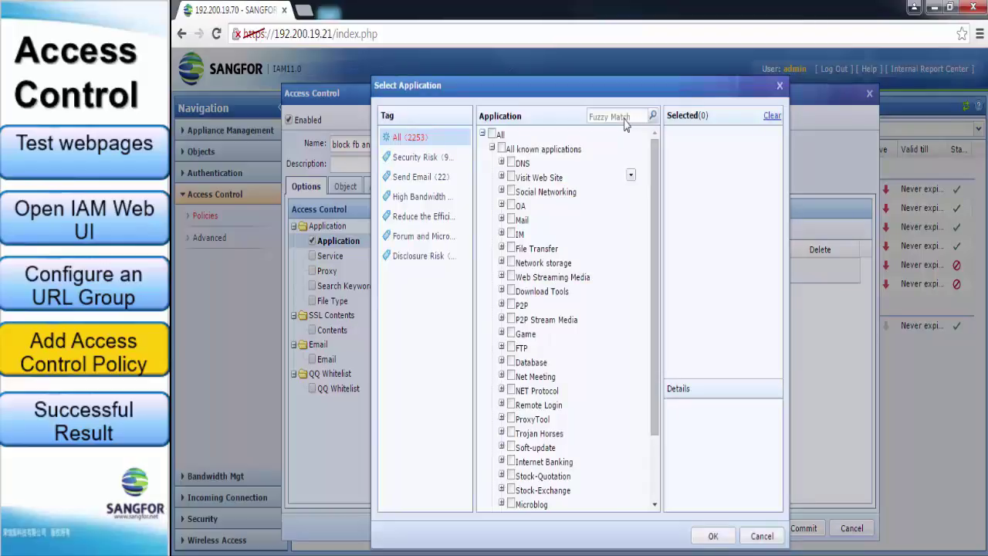
click(625, 117)
text(baidu)
key(Return)
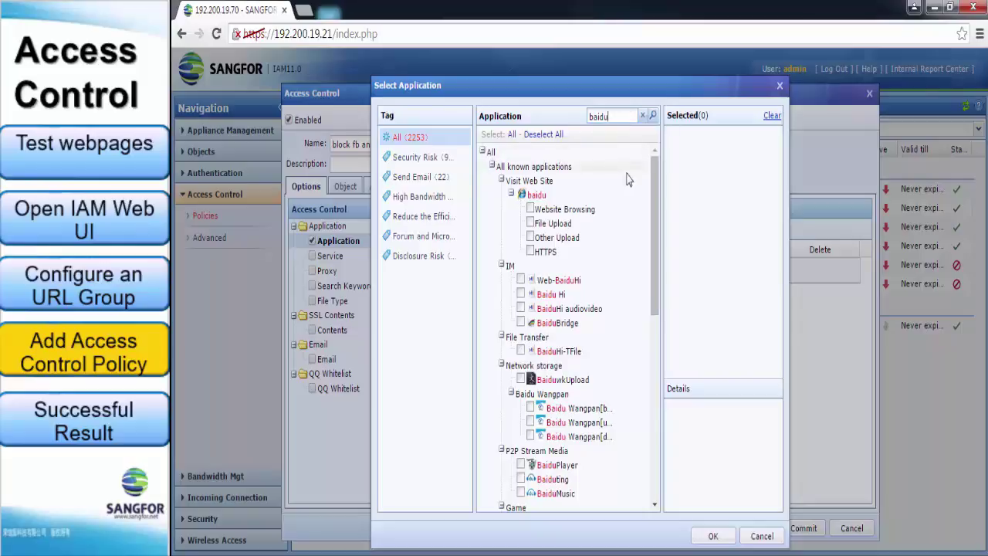
drag(654, 233, 662, 132)
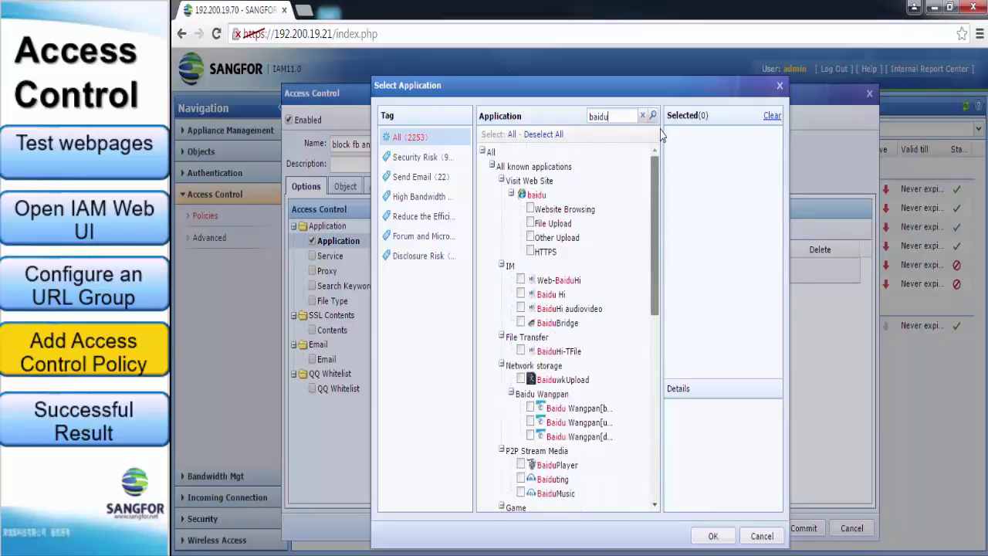
click(530, 210)
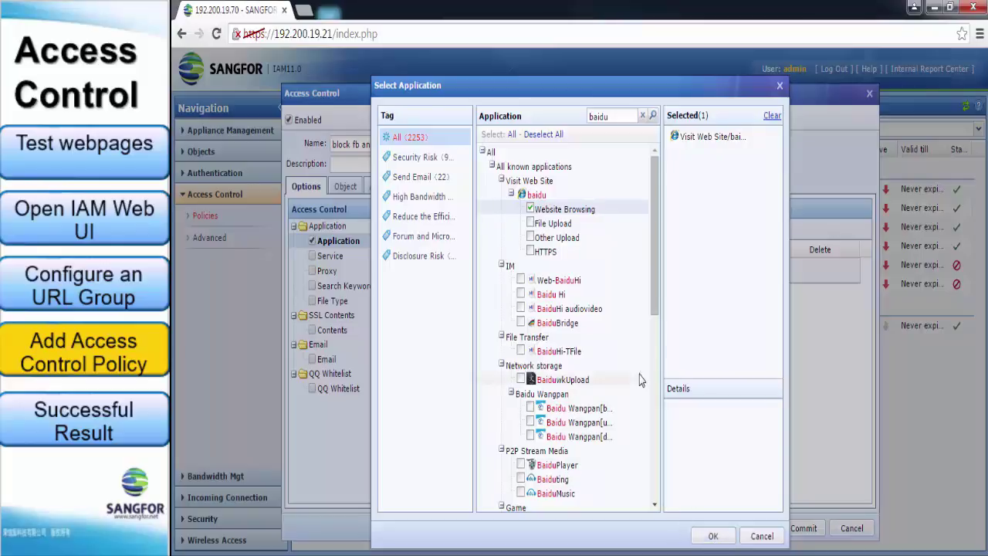
Also select every Facebook application for the rule and confirm the selection.
drag(616, 116, 589, 117)
text(fac)
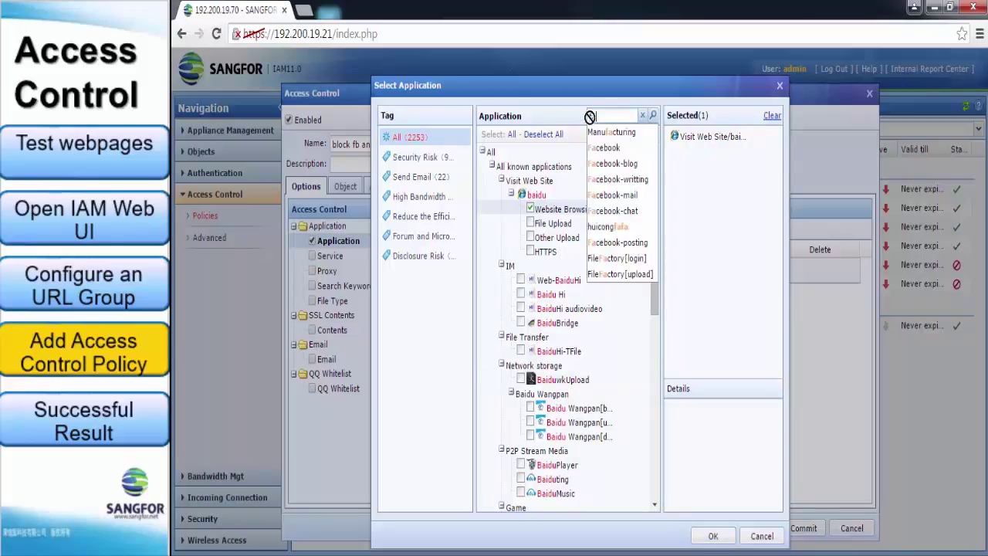
text(ebook)
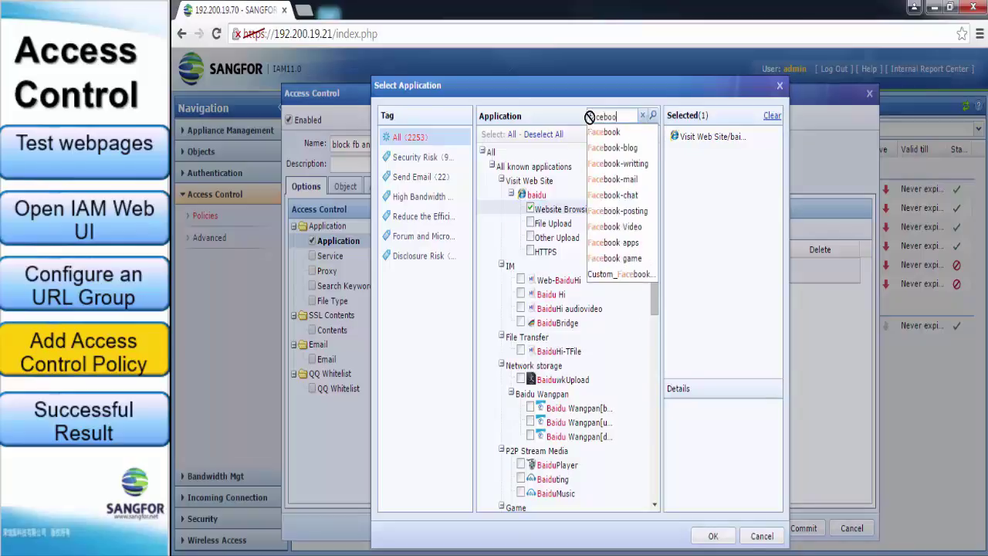
key(Return)
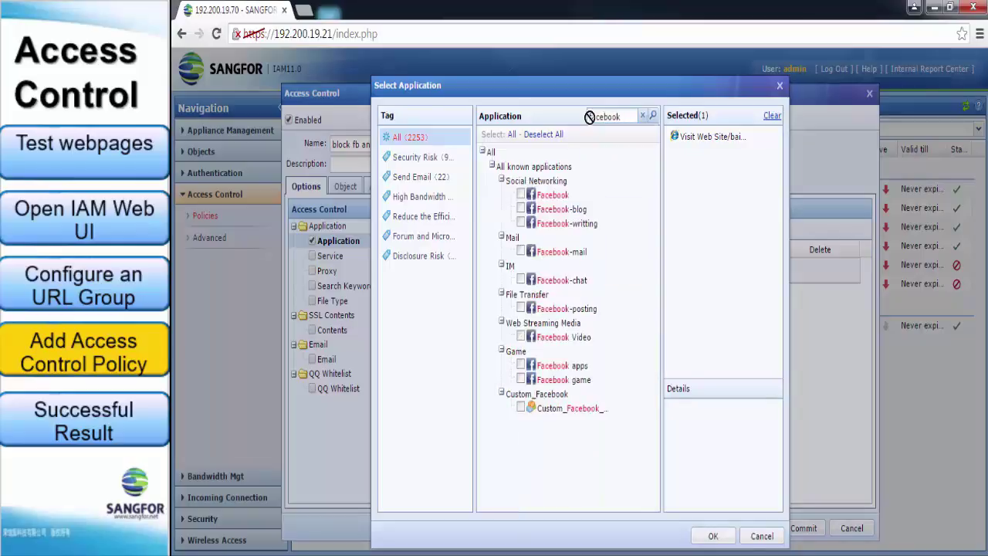
click(511, 134)
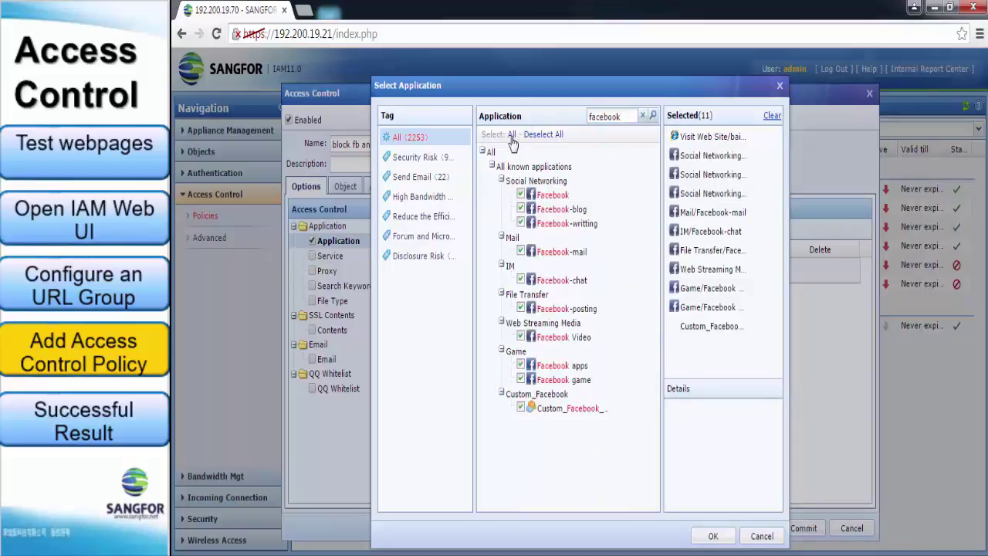
click(713, 537)
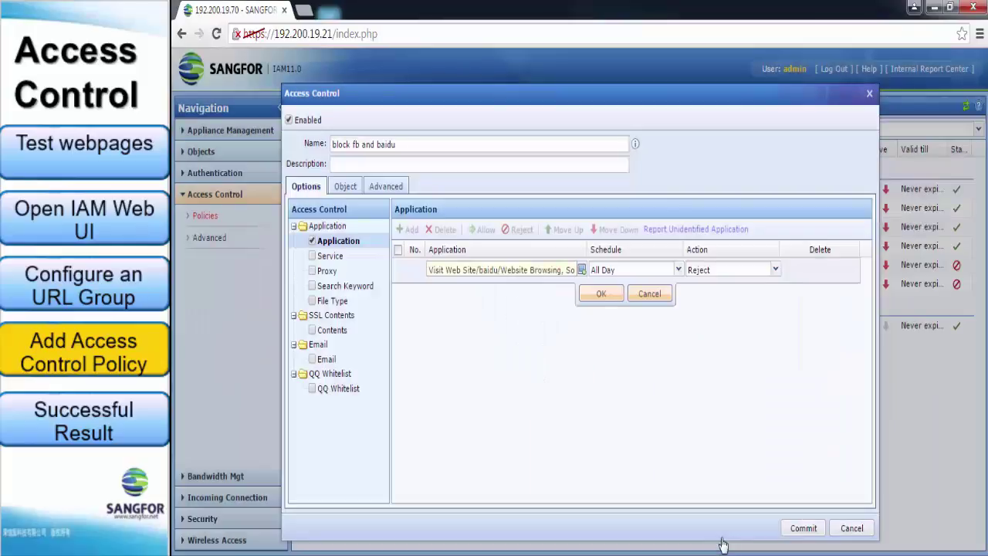
Confirm the reject rule and tick the chosen local user as a policy user.
click(601, 295)
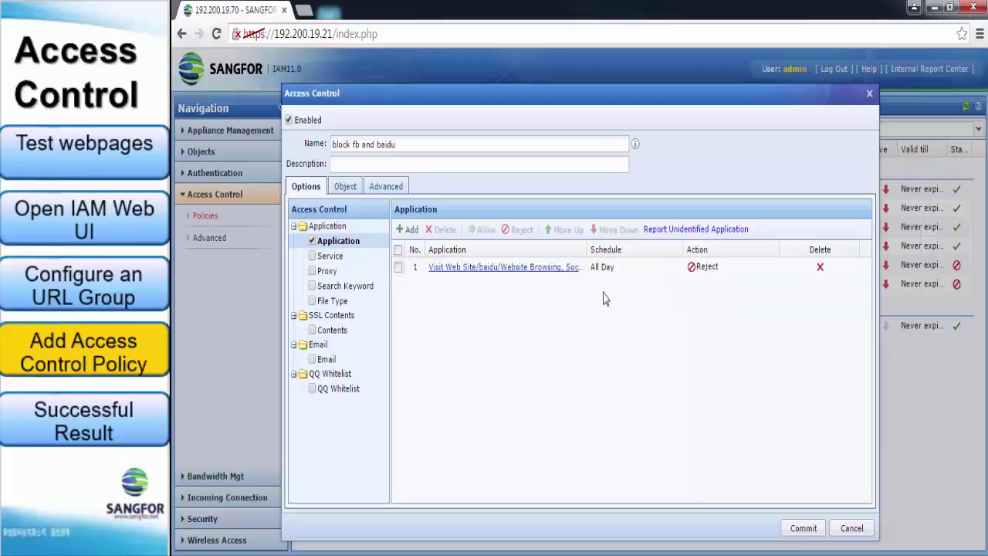
click(343, 189)
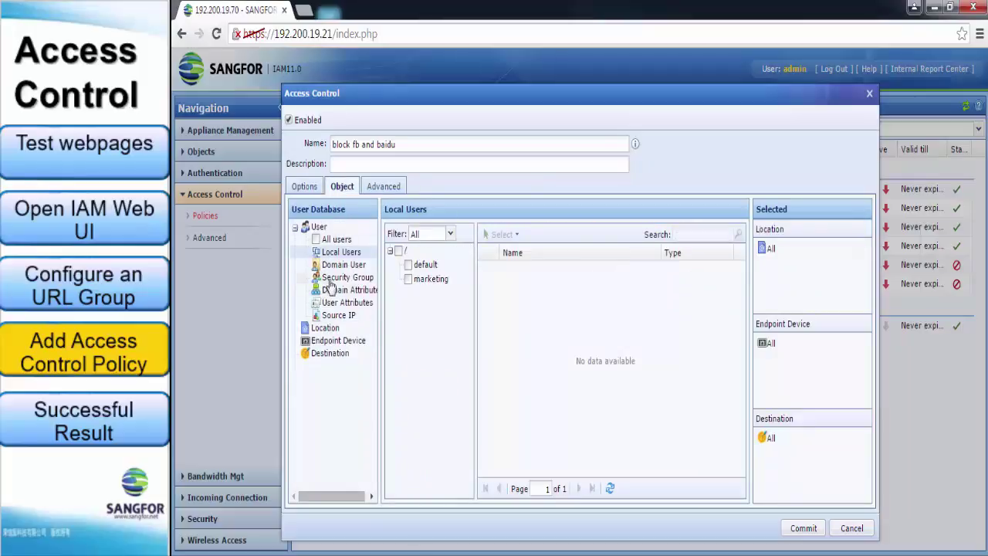
click(405, 251)
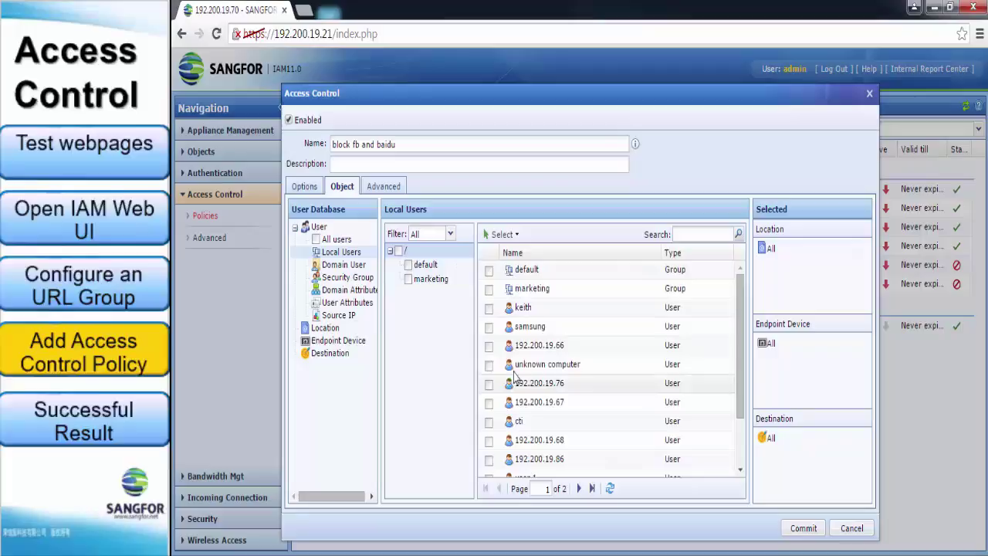
click(489, 308)
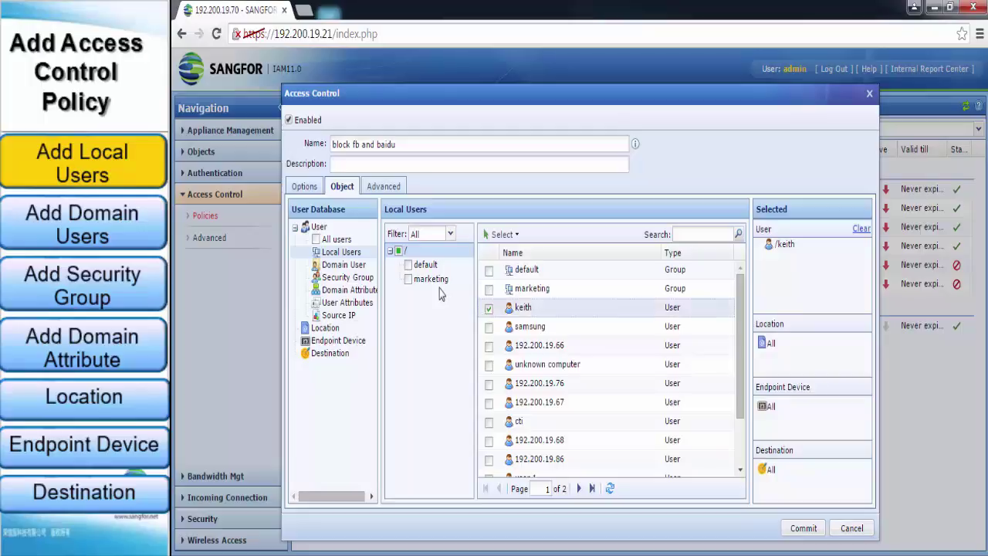
Tick the chosen domain user from sf.com's Users group as a policy user.
click(355, 267)
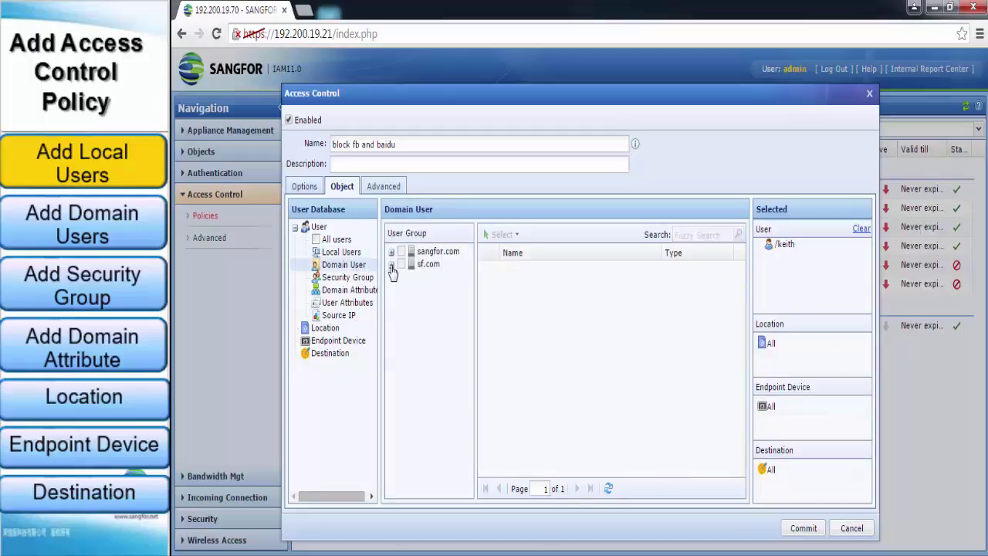
click(392, 265)
click(432, 278)
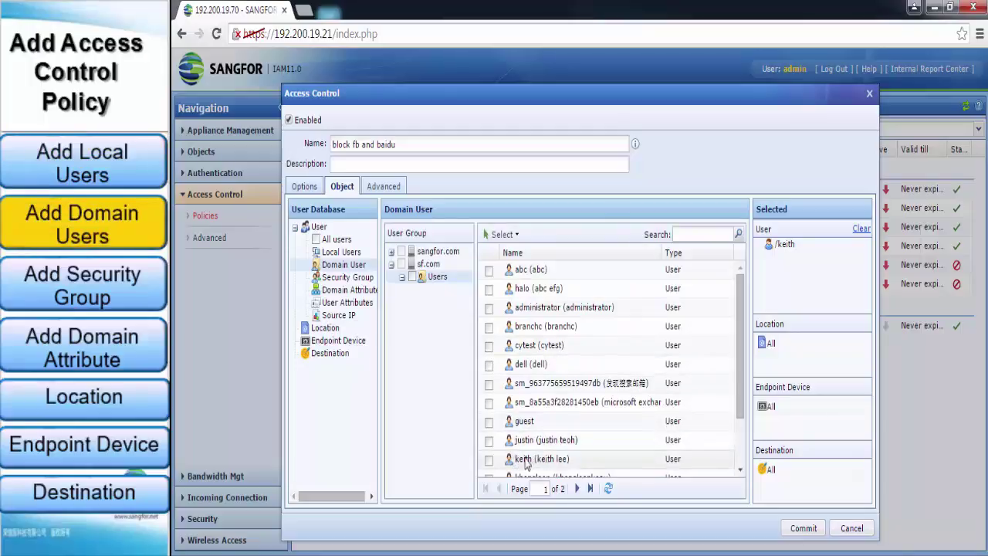
click(489, 460)
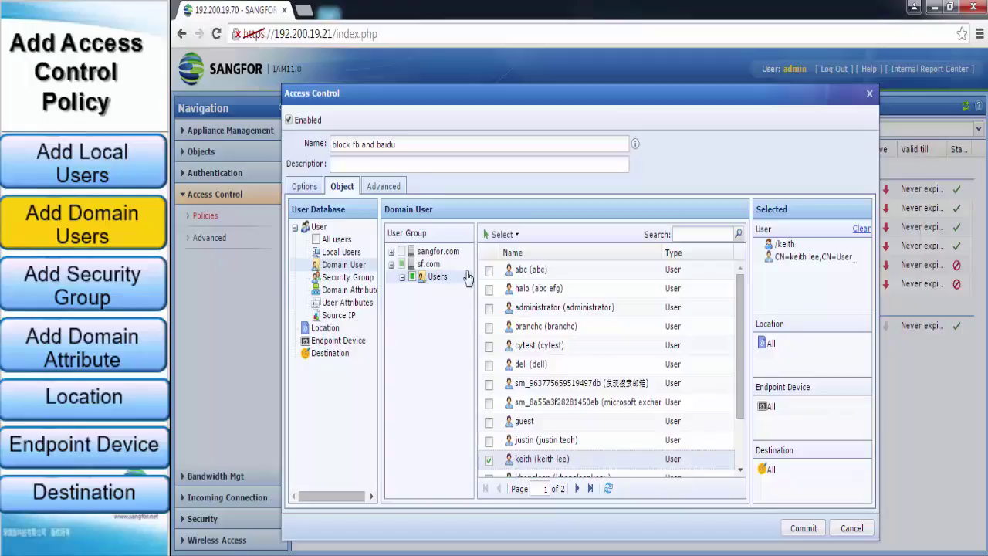
Browse the sf.com Users security groups without adding any, then view domain attributes.
click(347, 278)
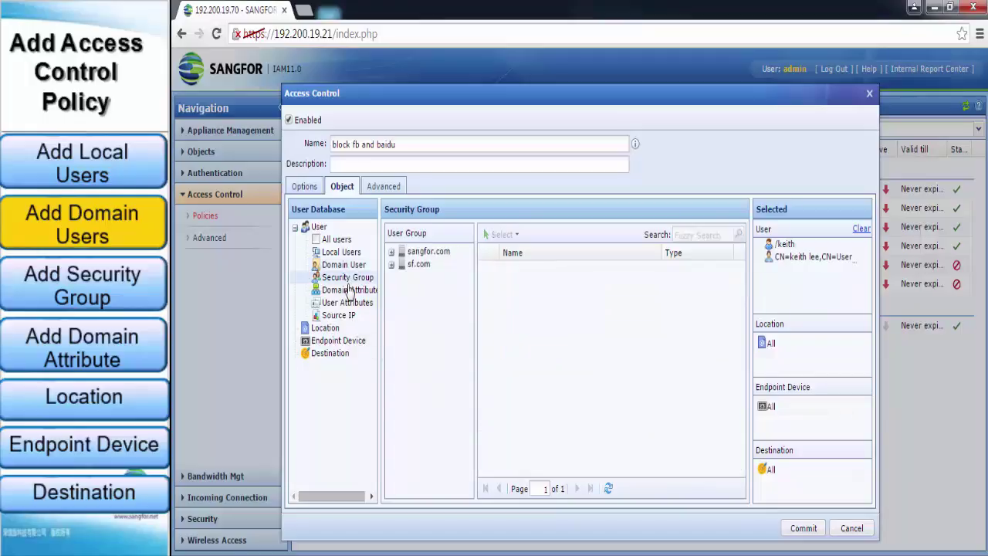
click(392, 264)
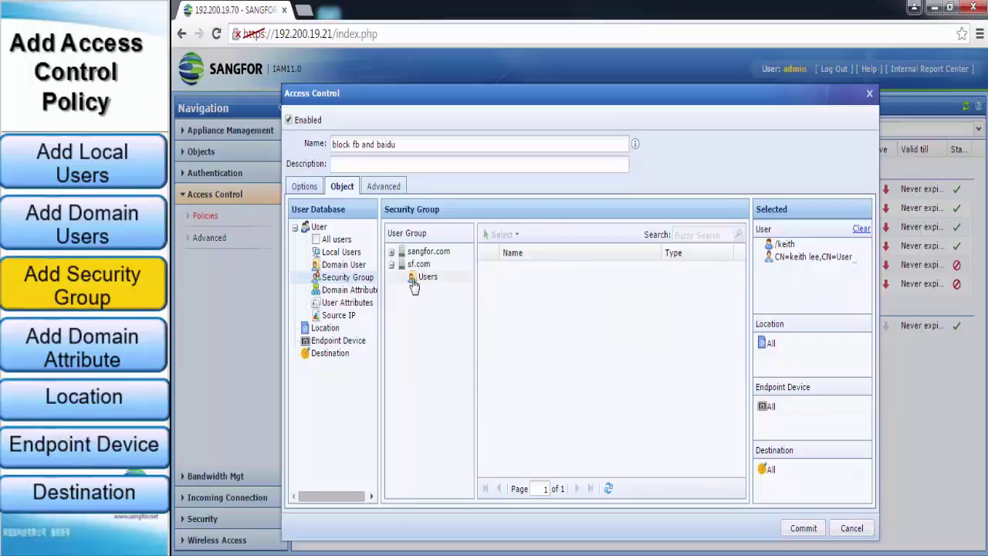
click(425, 278)
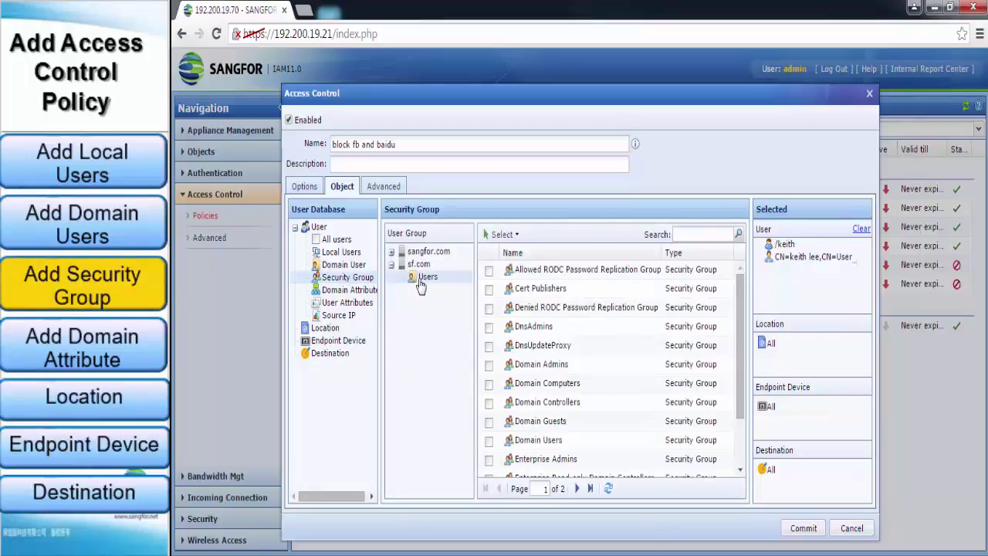
click(345, 291)
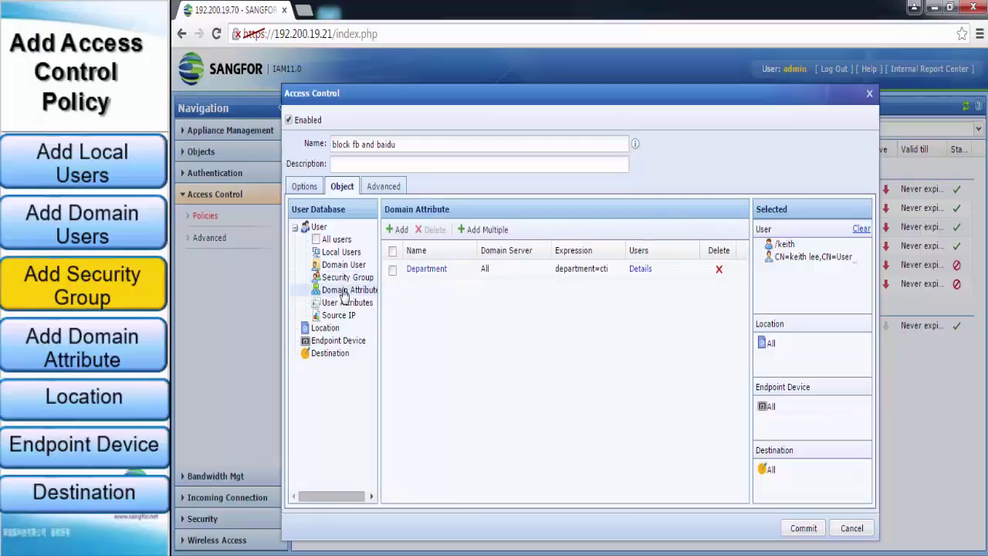
Create a 'marketing department' domain attribute matching department=fae, then view Location options.
click(396, 231)
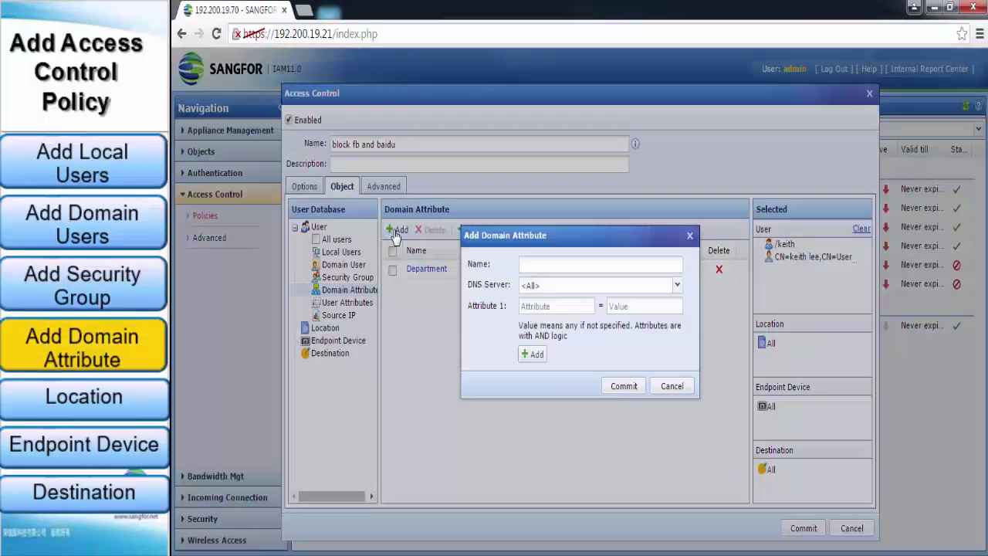
click(600, 265)
text(marketing department)
click(545, 306)
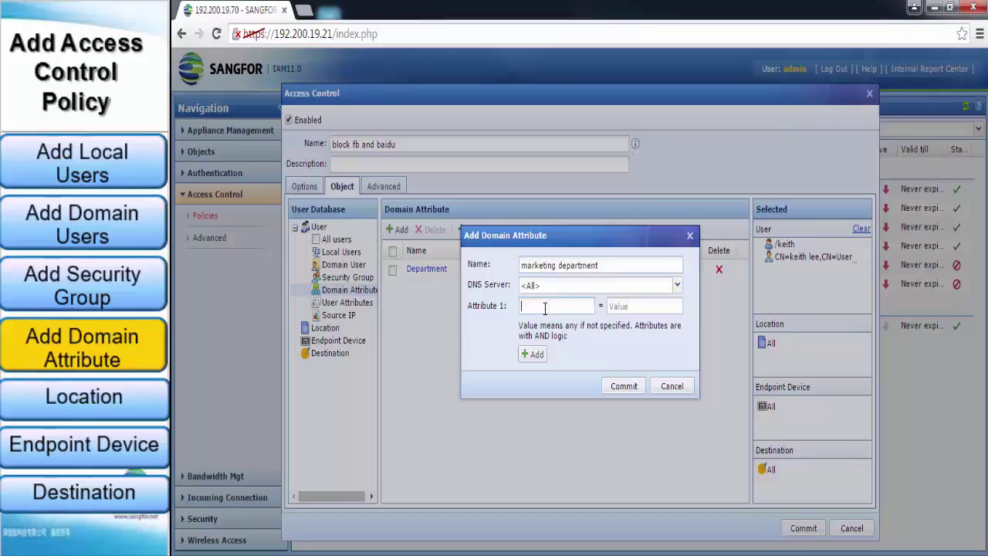
text(department)
click(638, 305)
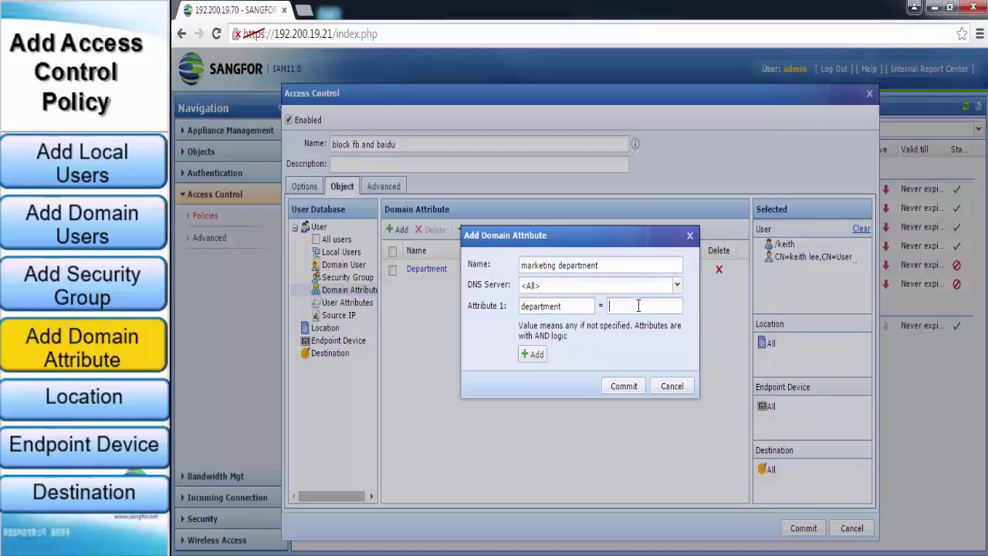
text(fae)
click(611, 386)
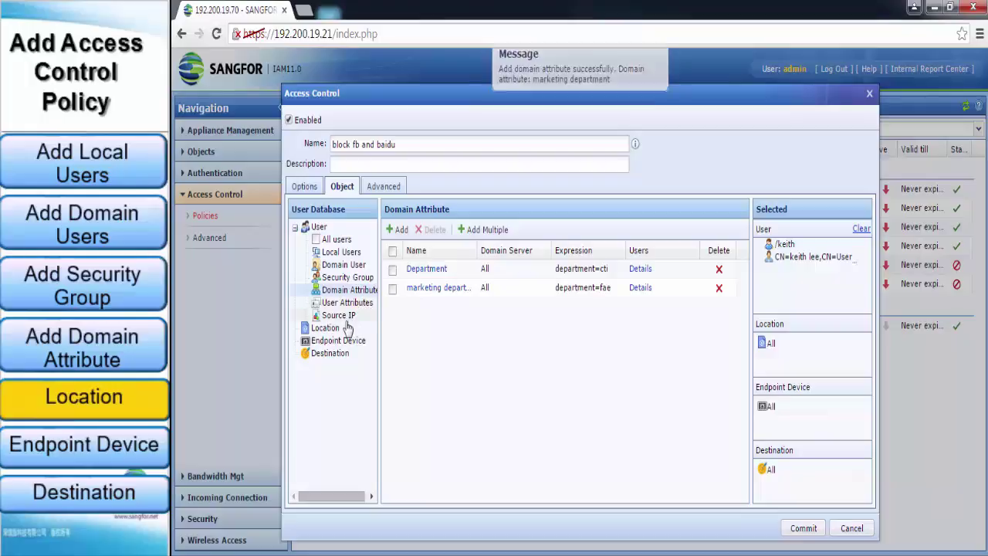
click(340, 330)
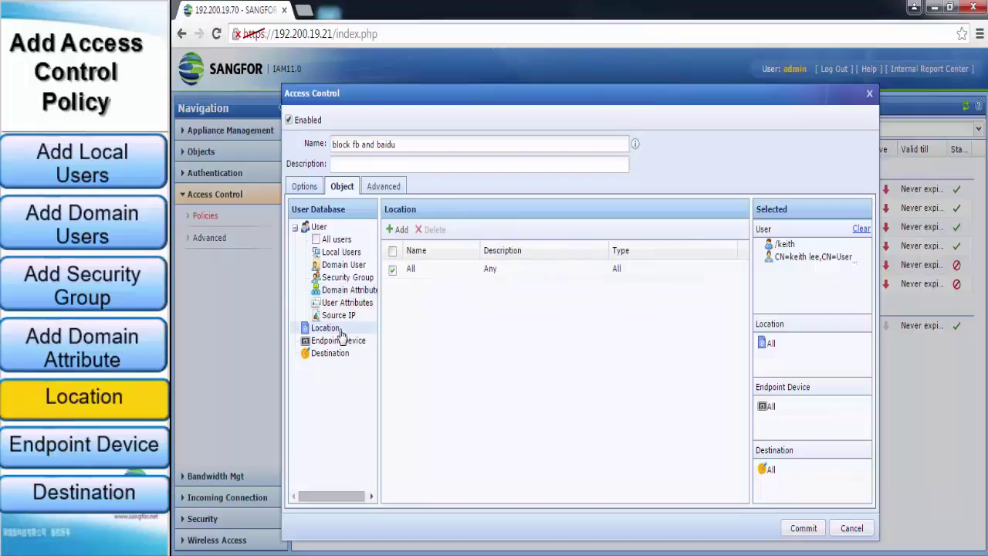
Try adding a VLAN-based location, then cancel it so Location stays All.
click(397, 229)
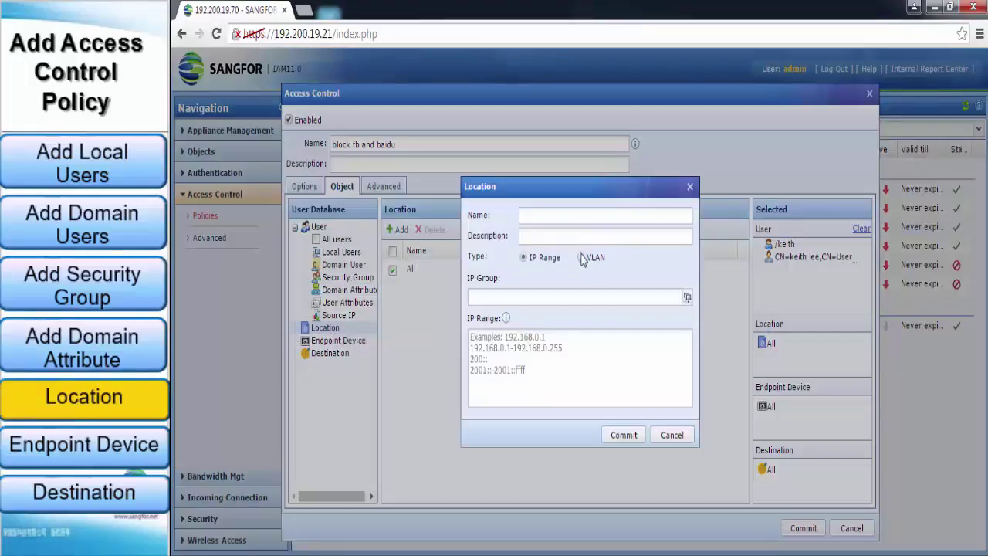
click(584, 258)
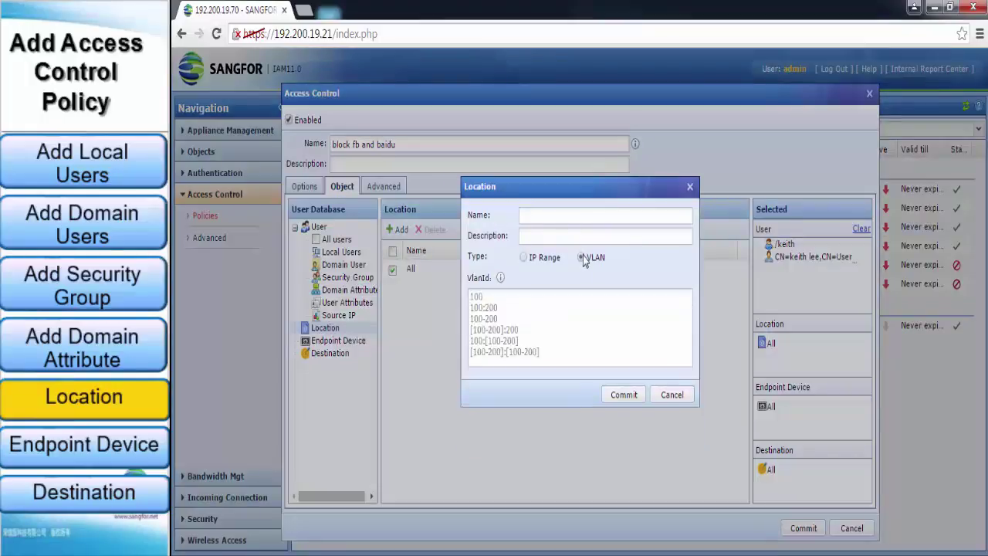
click(548, 218)
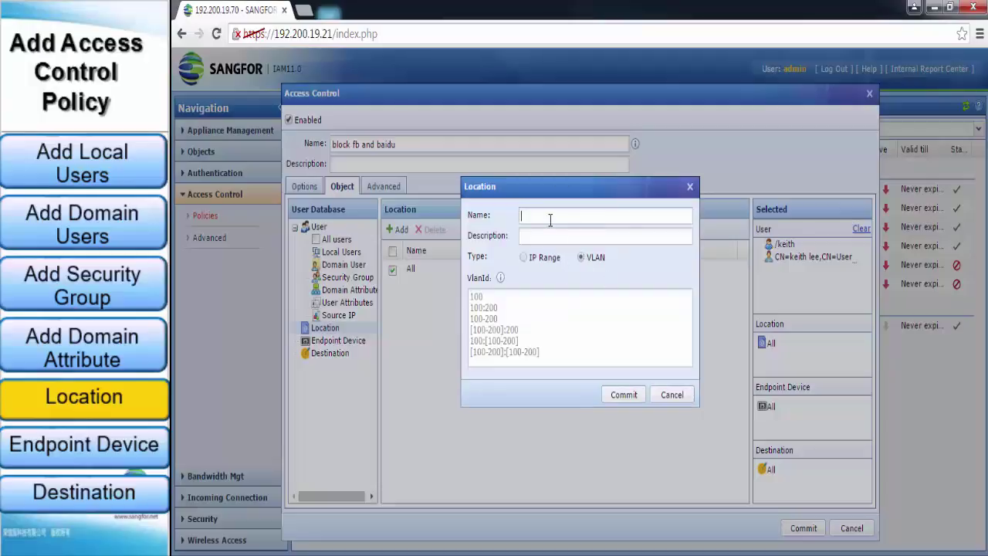
click(529, 300)
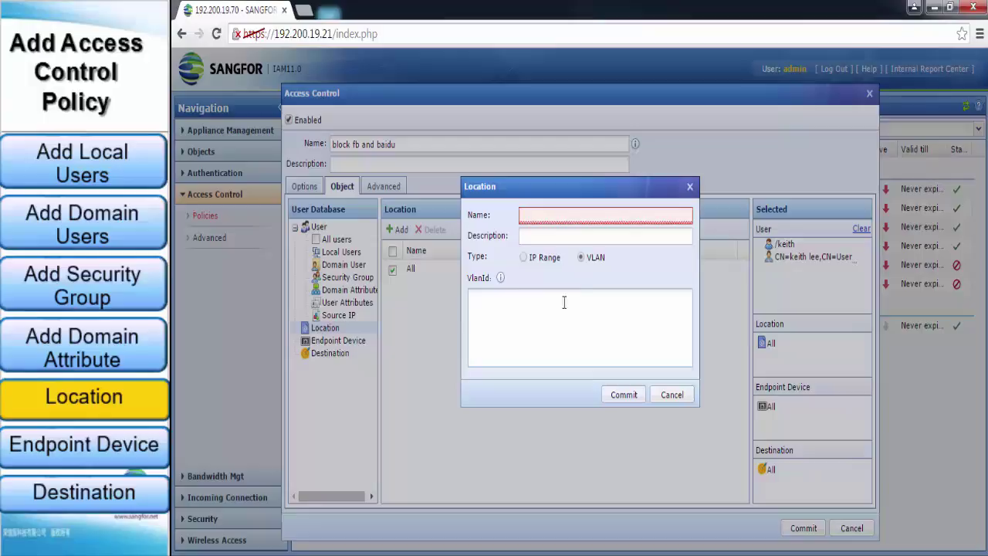
click(667, 398)
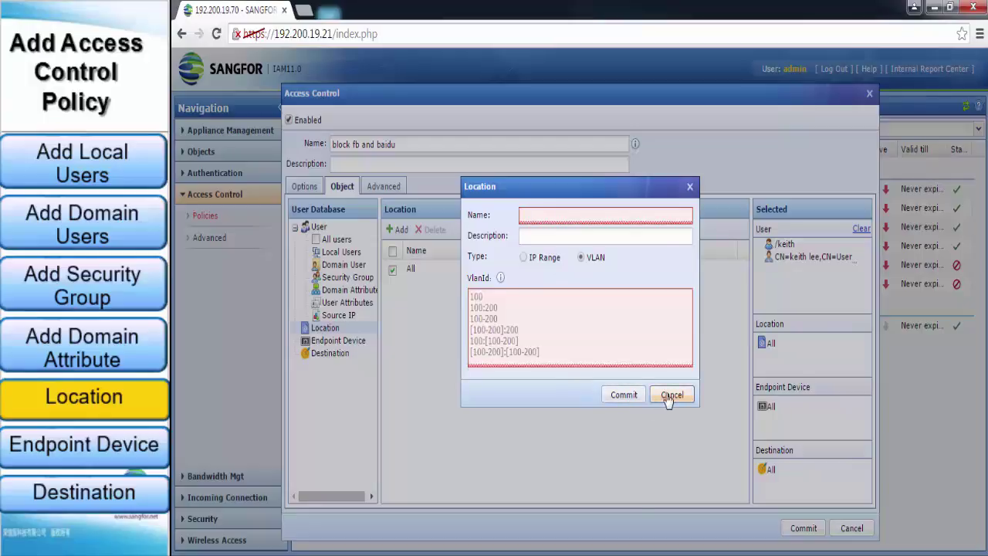
click(355, 347)
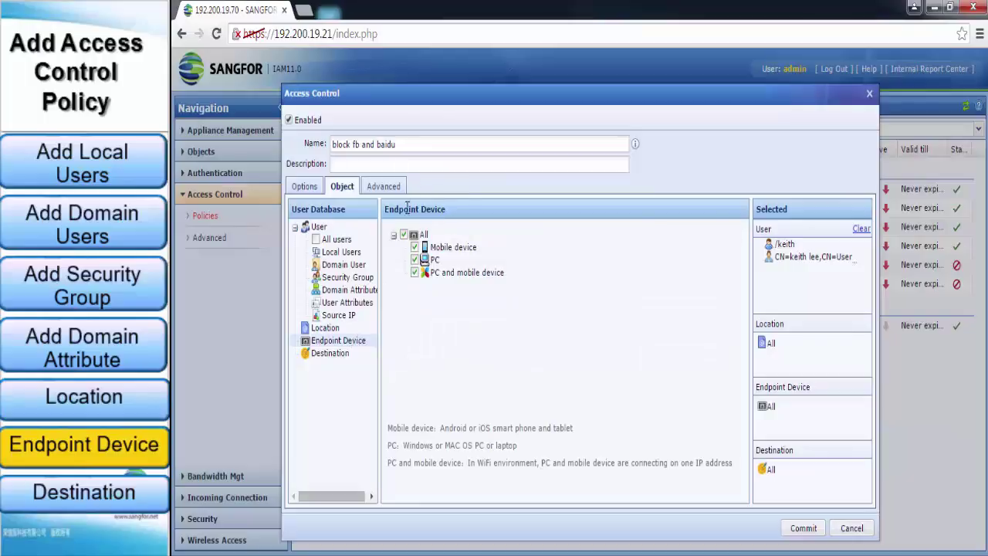
Untick and re-tick All endpoint device types, then view the Destination options.
click(403, 235)
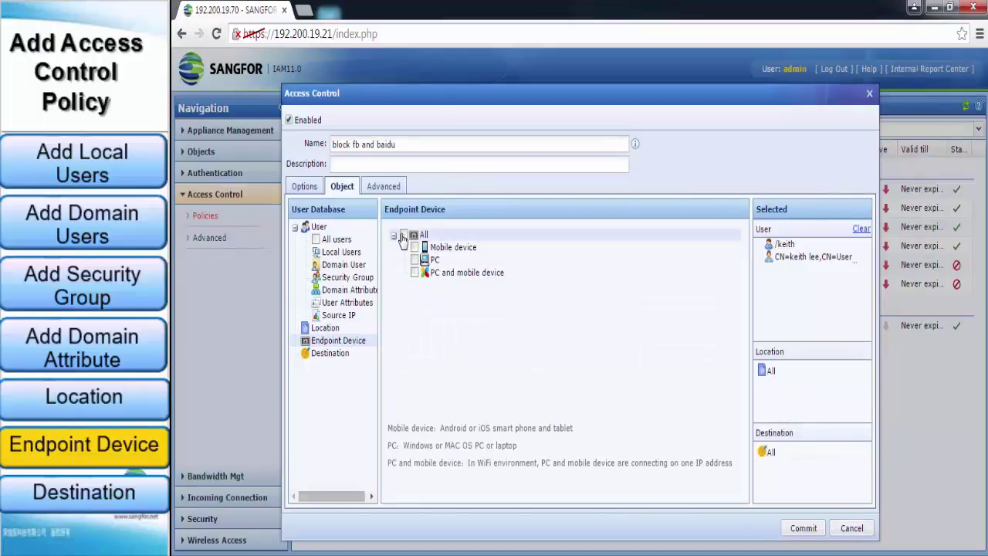
click(403, 235)
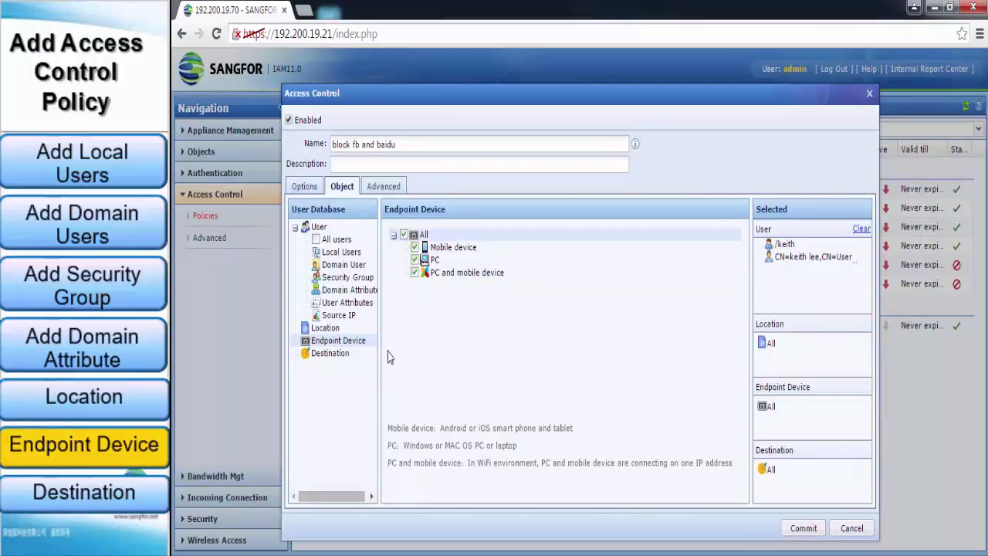
click(345, 355)
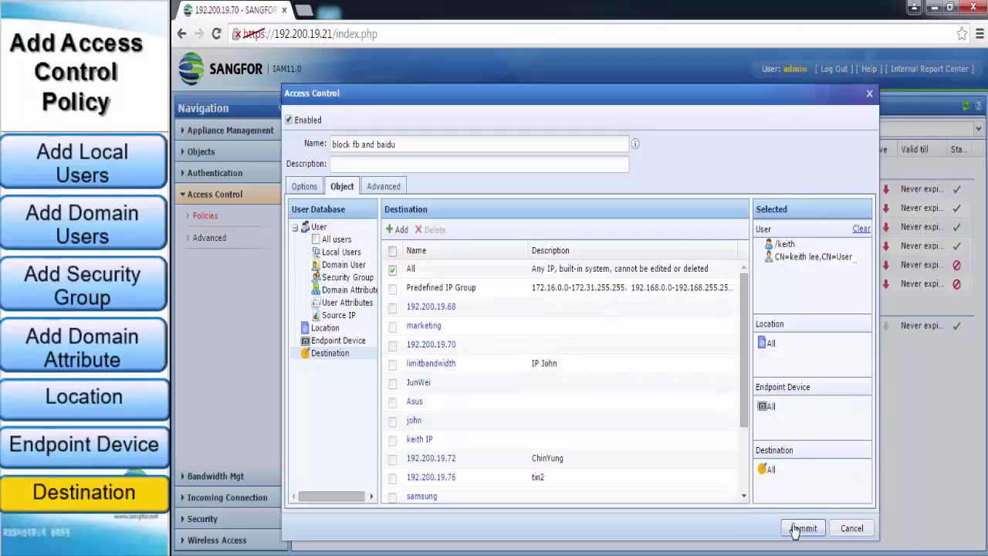
Commit the 'block fb and baidu' policy and collapse the Access Control section.
click(803, 528)
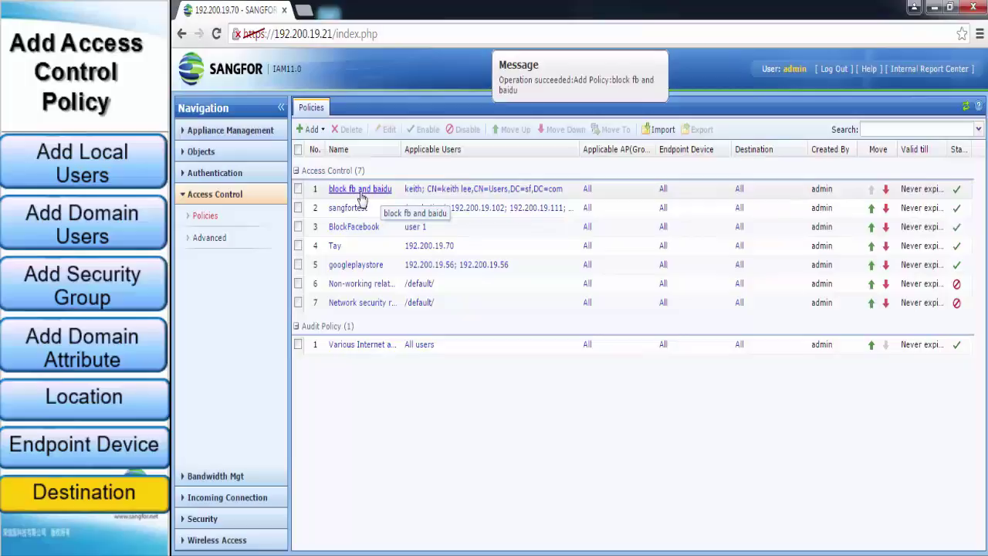
click(273, 193)
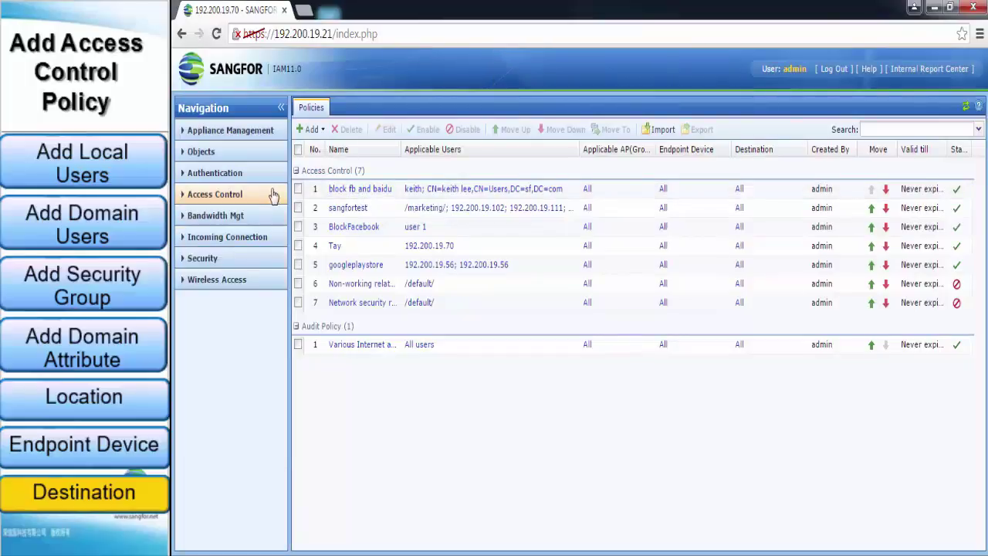
Load facebook.com in a new tab and confirm it fails with ERR_CONNECTION_RESET.
click(305, 10)
text(facebo)
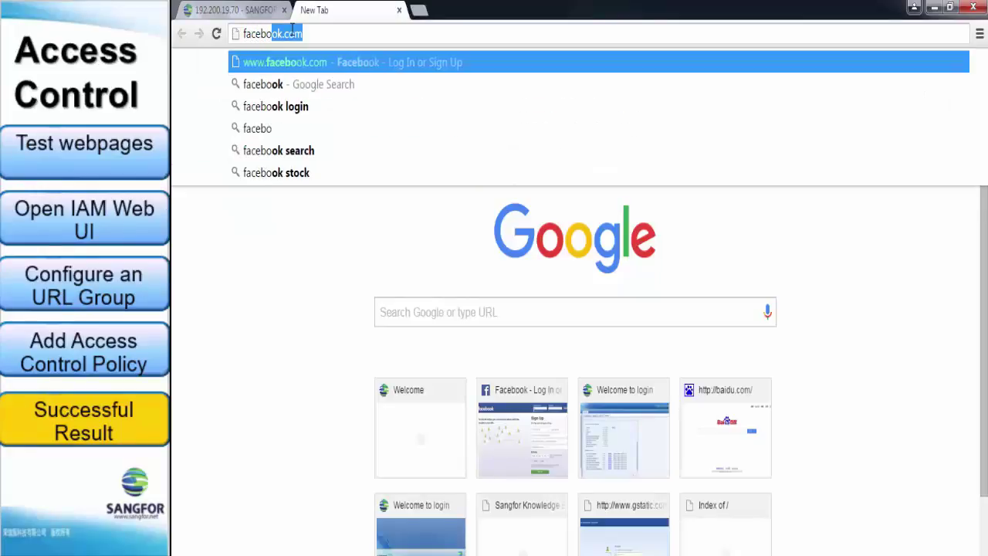
key(Return)
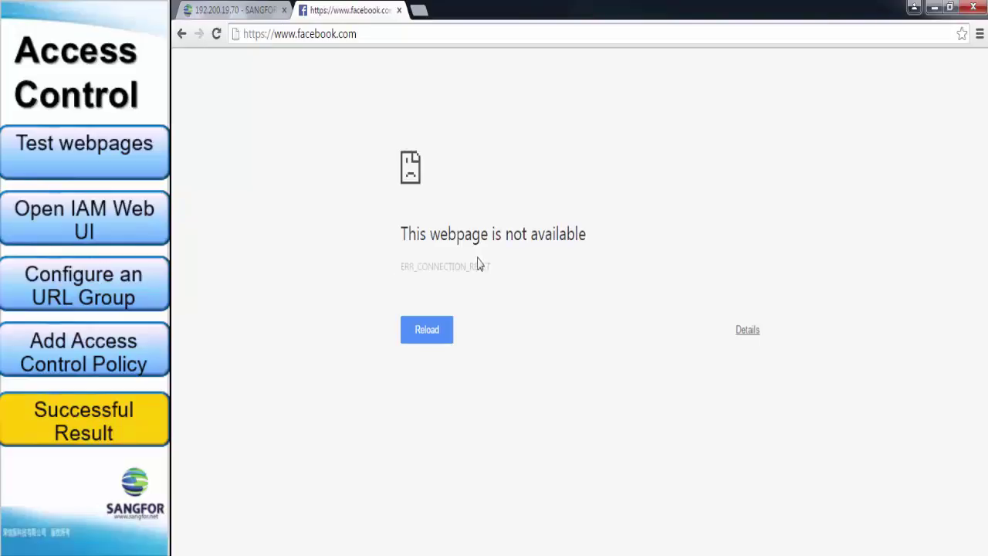
drag(489, 266, 410, 236)
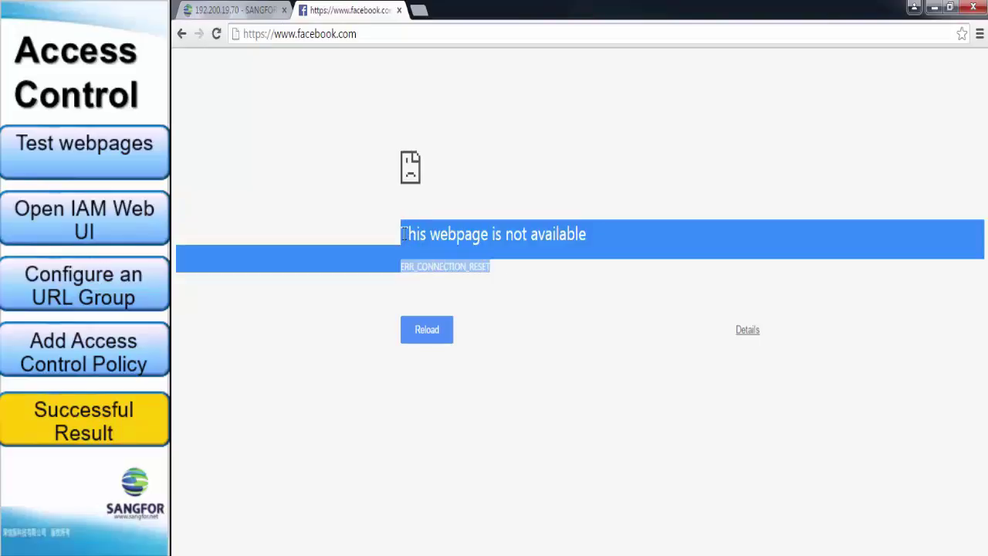
click(374, 207)
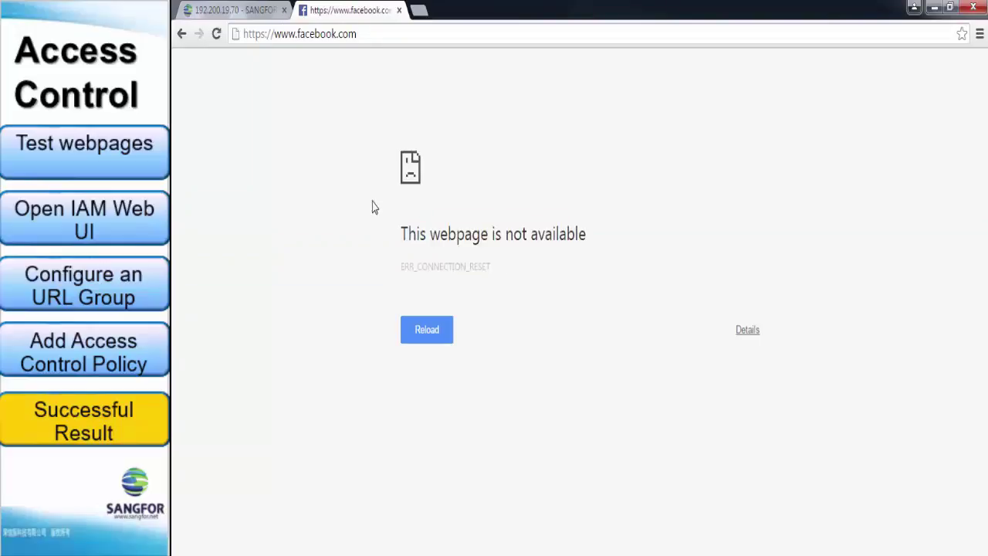
click(419, 10)
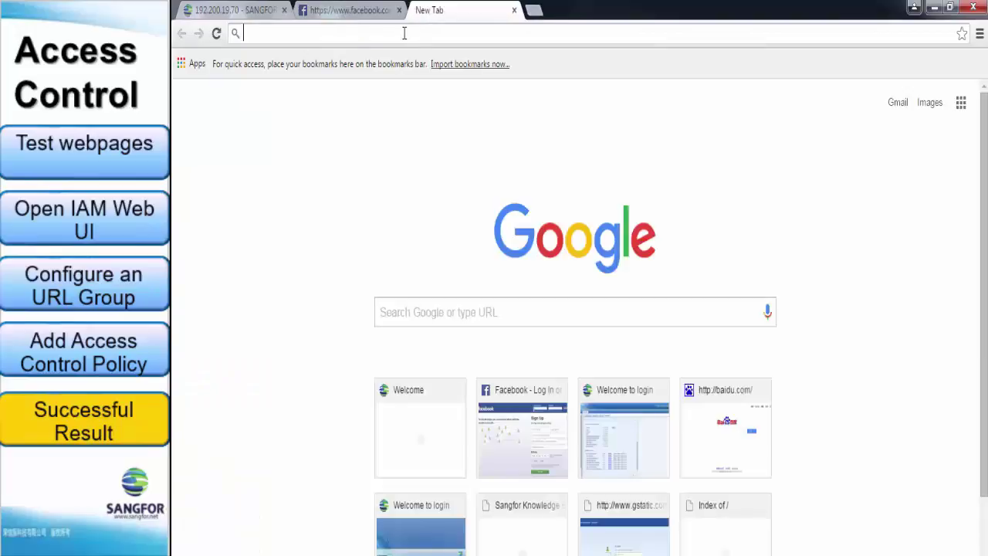
Load baidu.com and confirm an Access Denied page cites the 'block fb and baidu' policy.
text(baidu.com)
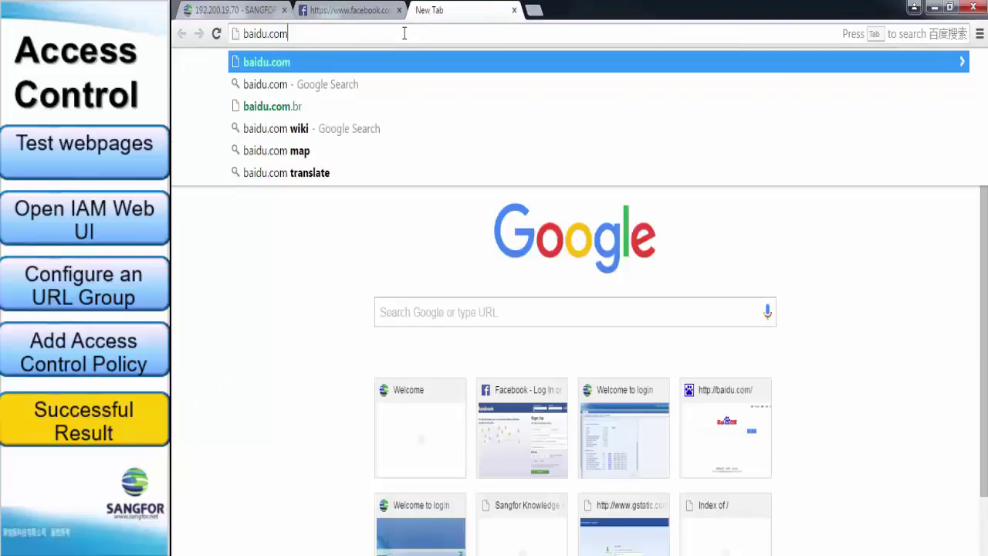
key(Return)
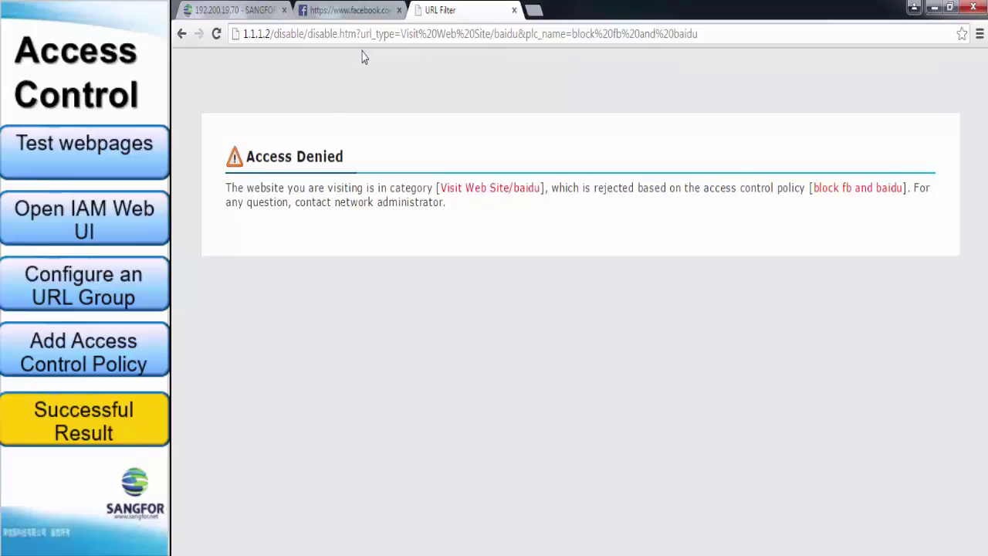
click(368, 9)
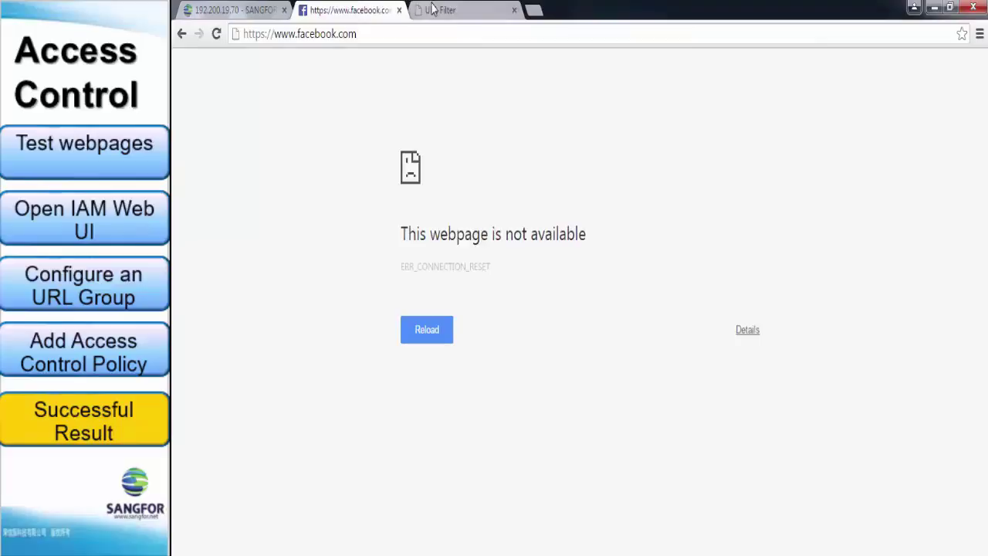